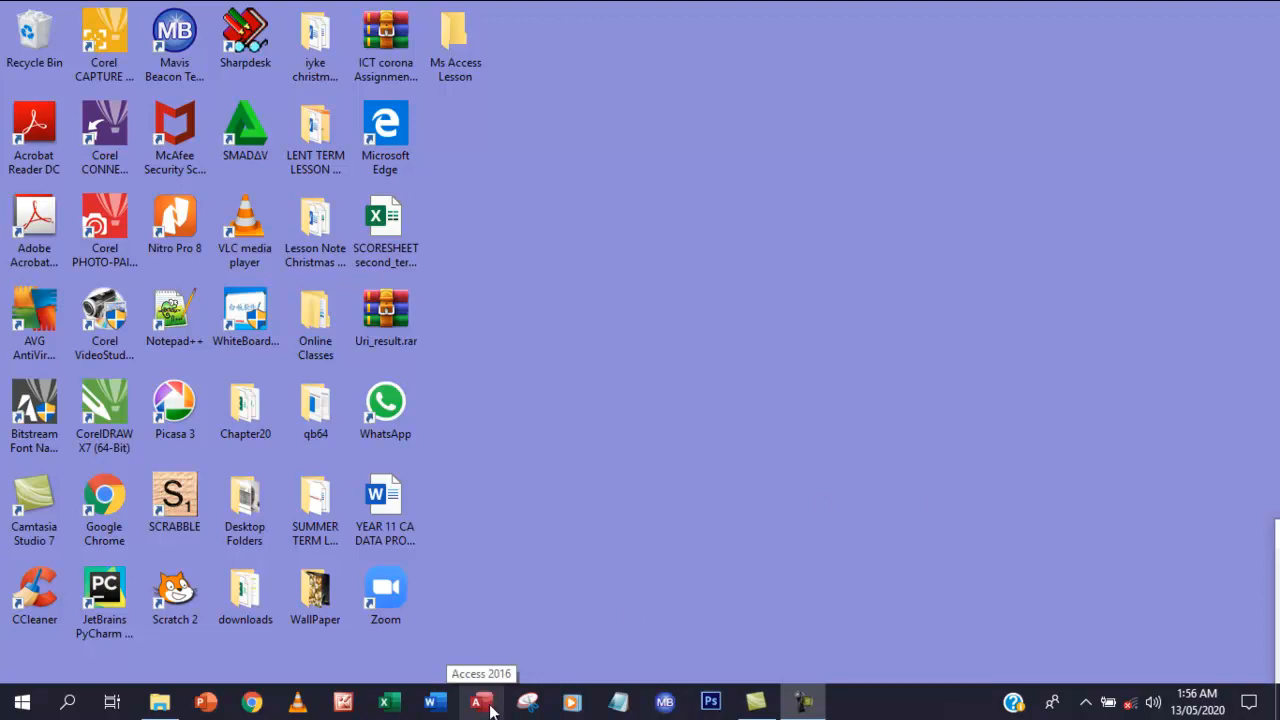
Search the taskbar for 'access' and launch Access 2016 from the results
left_click(68, 702)
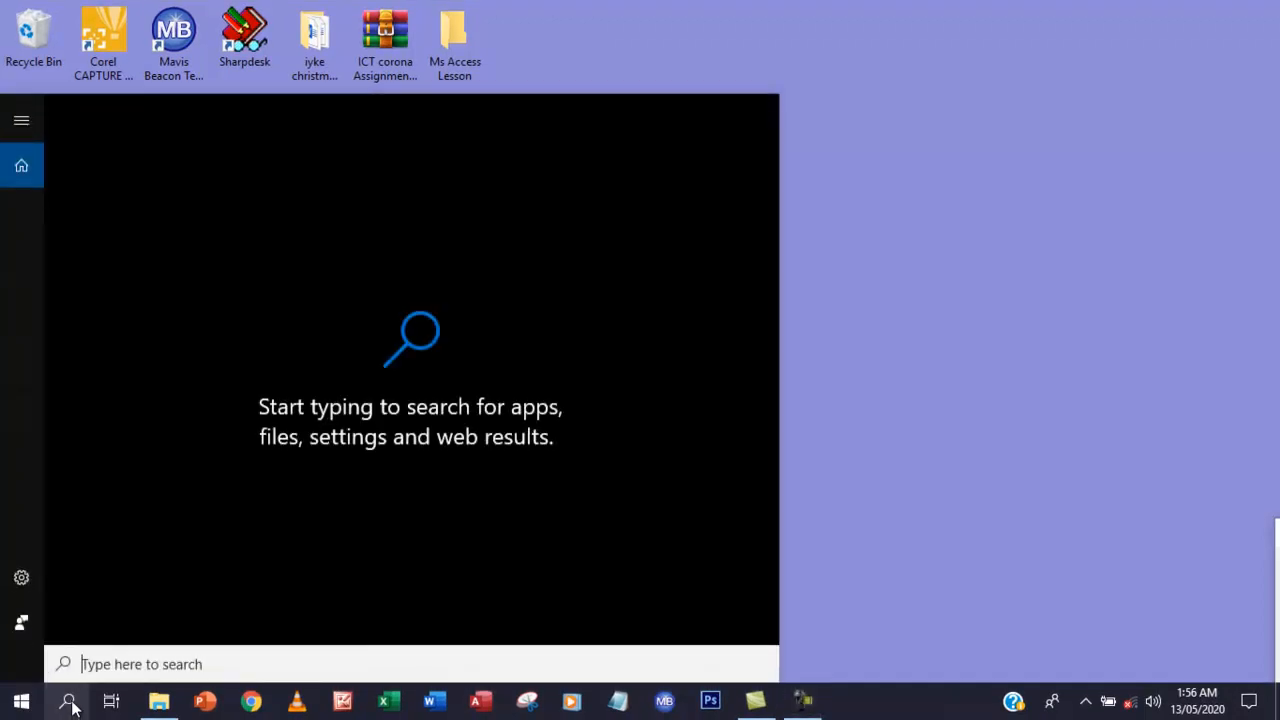
type("acces")
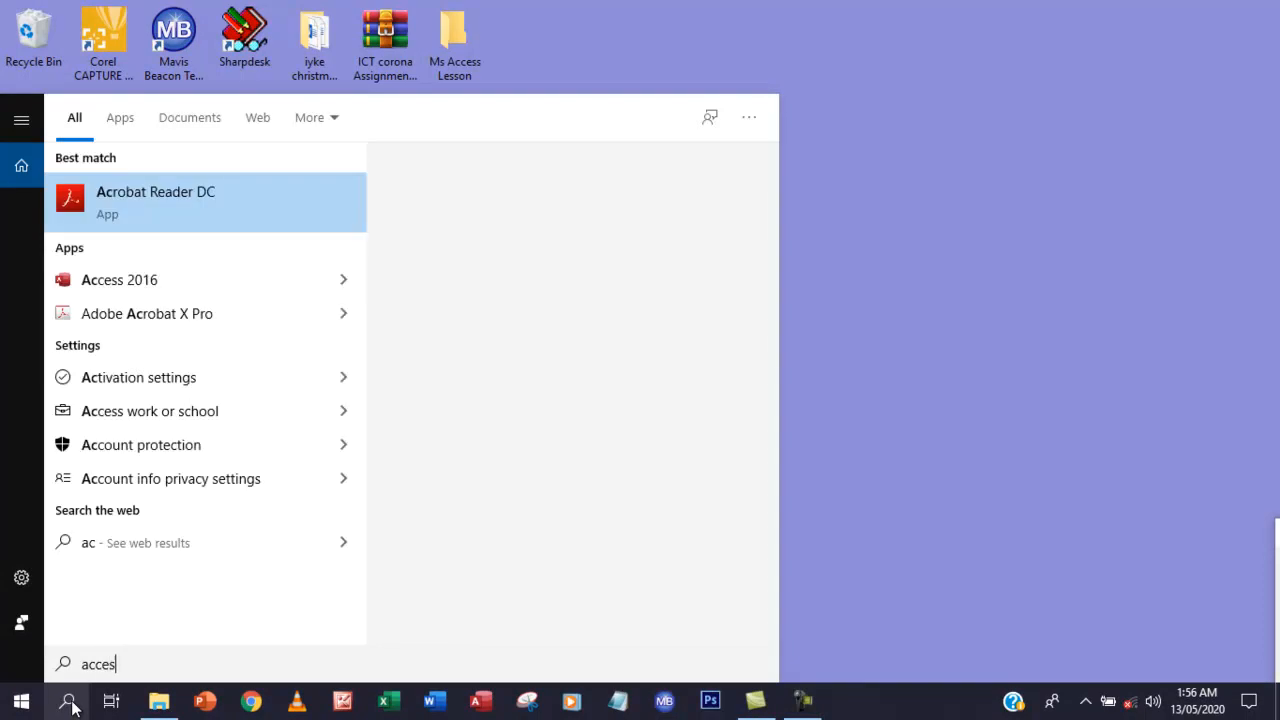
type("s")
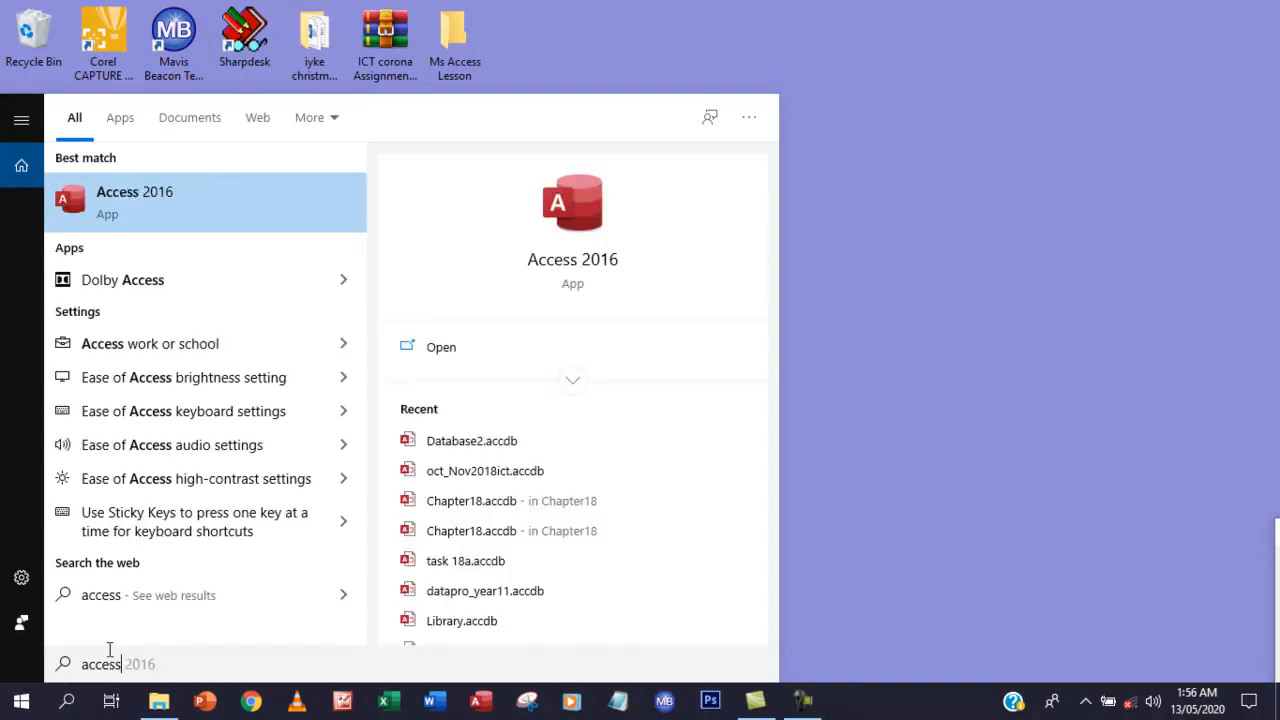
left_click(216, 196)
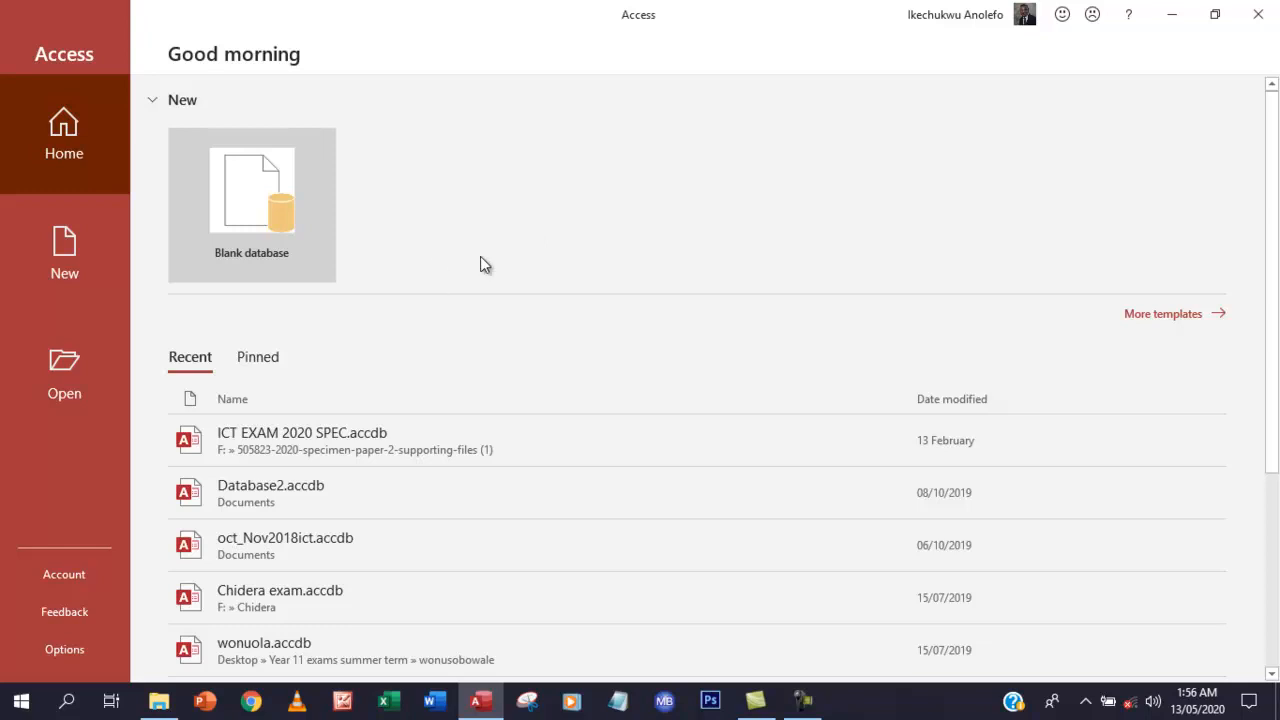
Choose Blank database and replace the file name Database3 with databse2
left_click(264, 203)
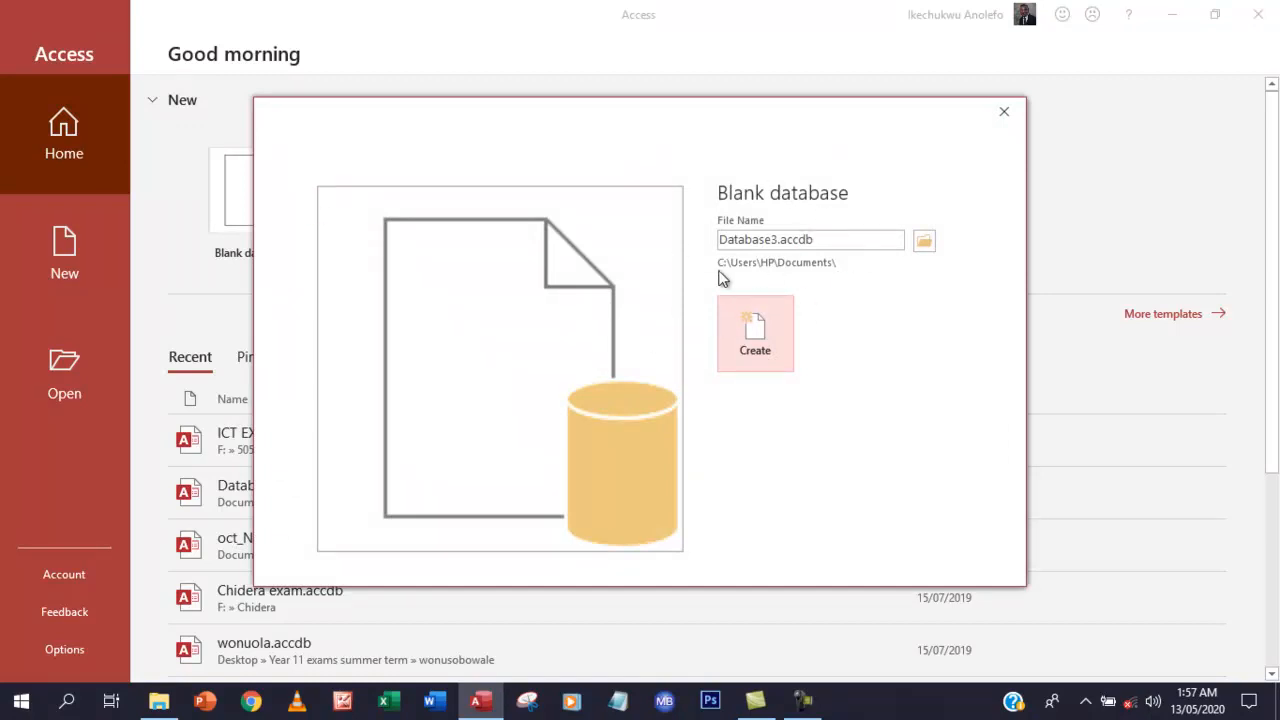
double_click(819, 239)
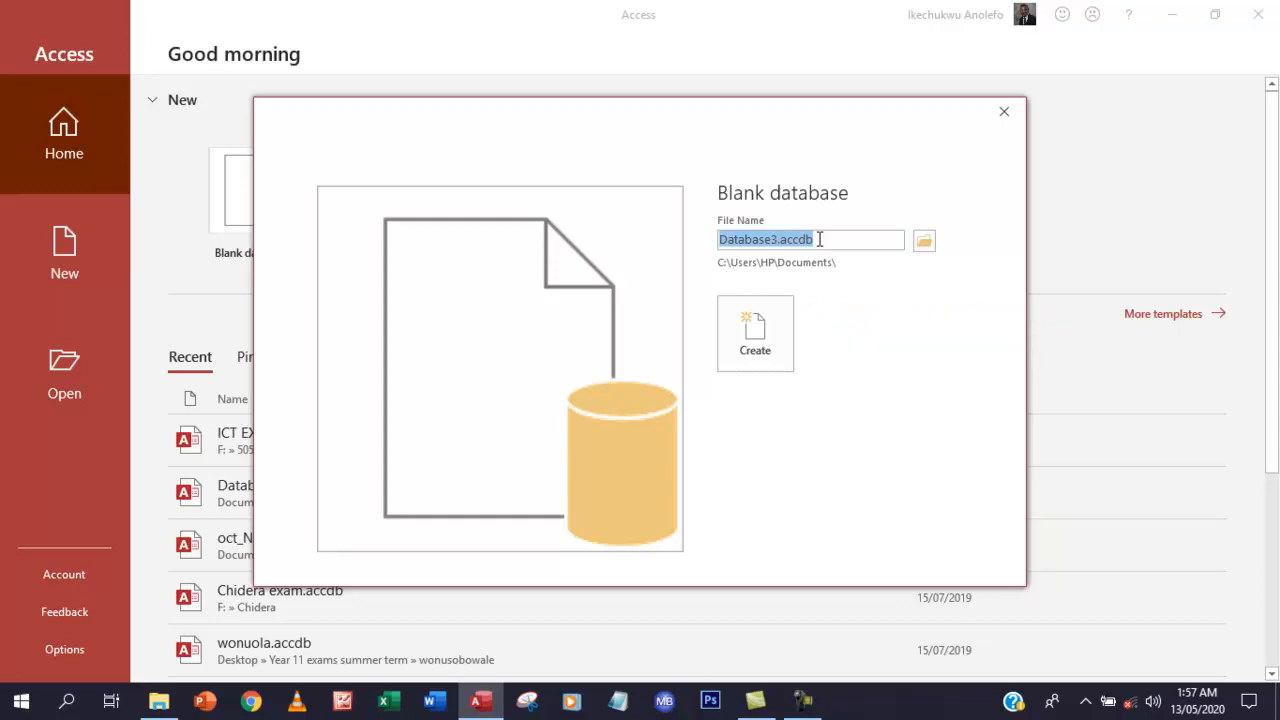
type("dab")
key("BackSpace")
key("BackSpace")
type("atabse")
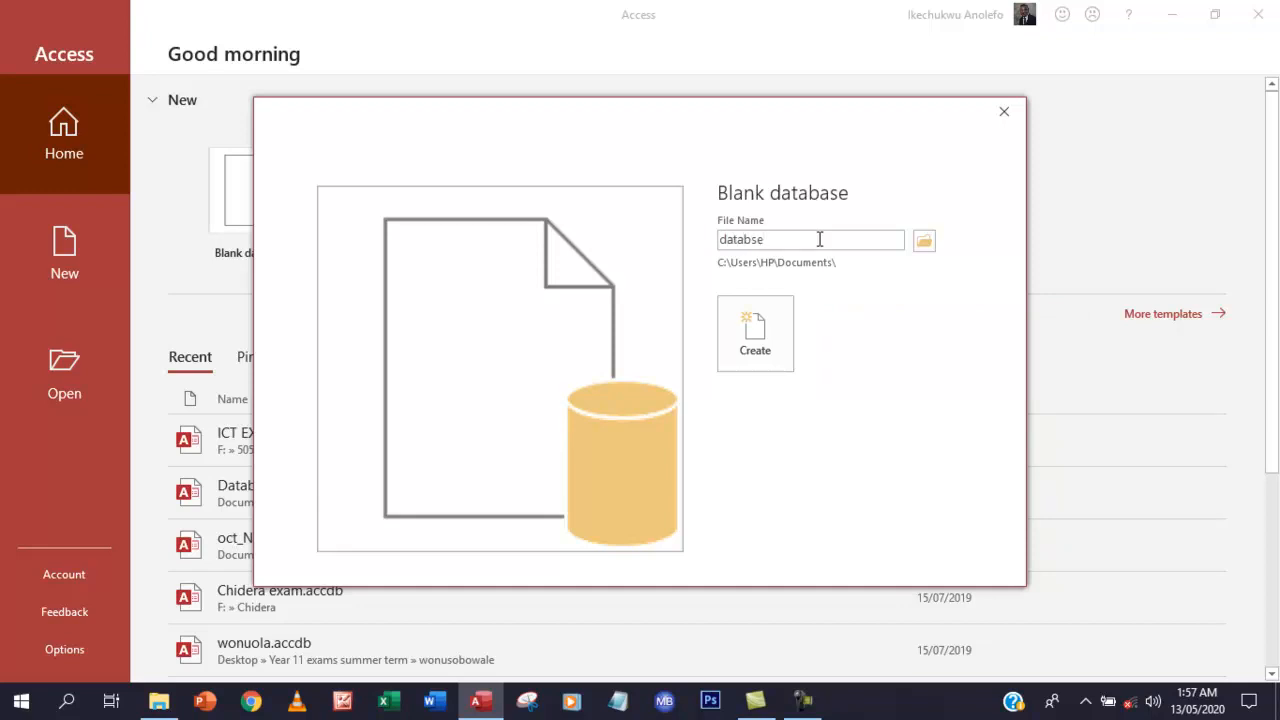
type("2")
Set the Desktop's Ms Access Lesson folder as the save location for databse2.accdb
left_click(926, 243)
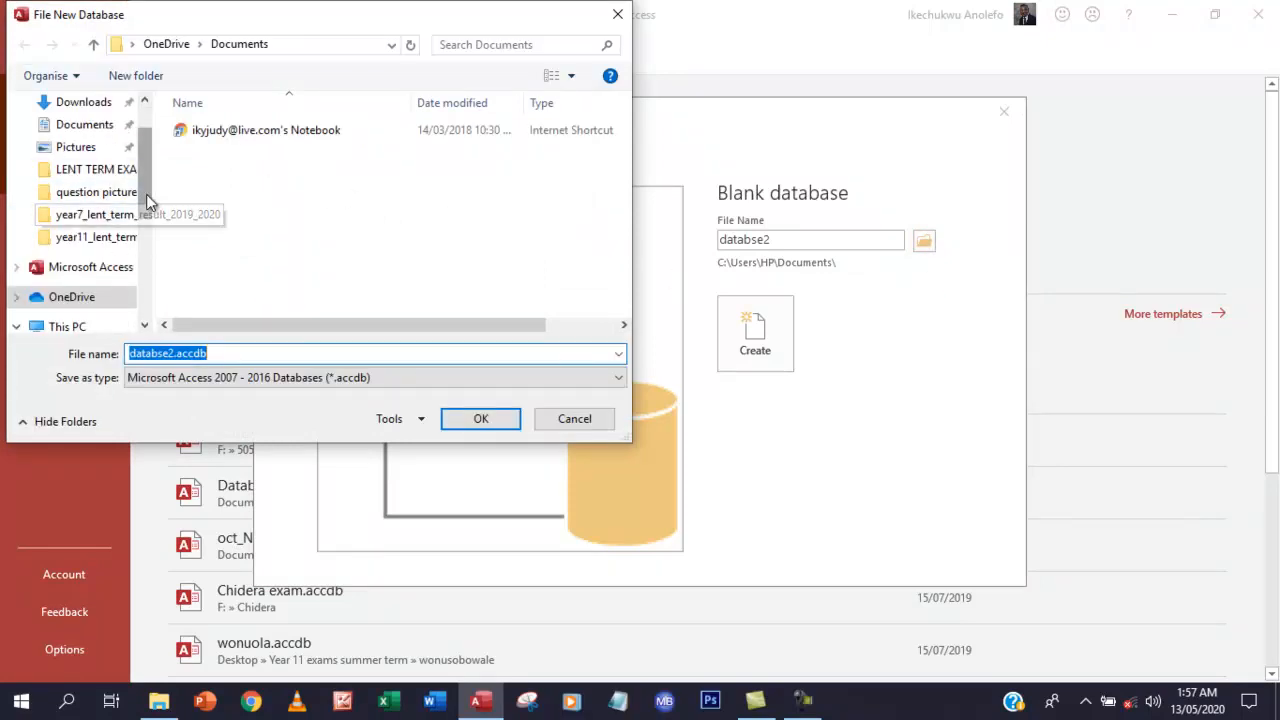
scroll(144, 192, "up", 1)
left_click(88, 141)
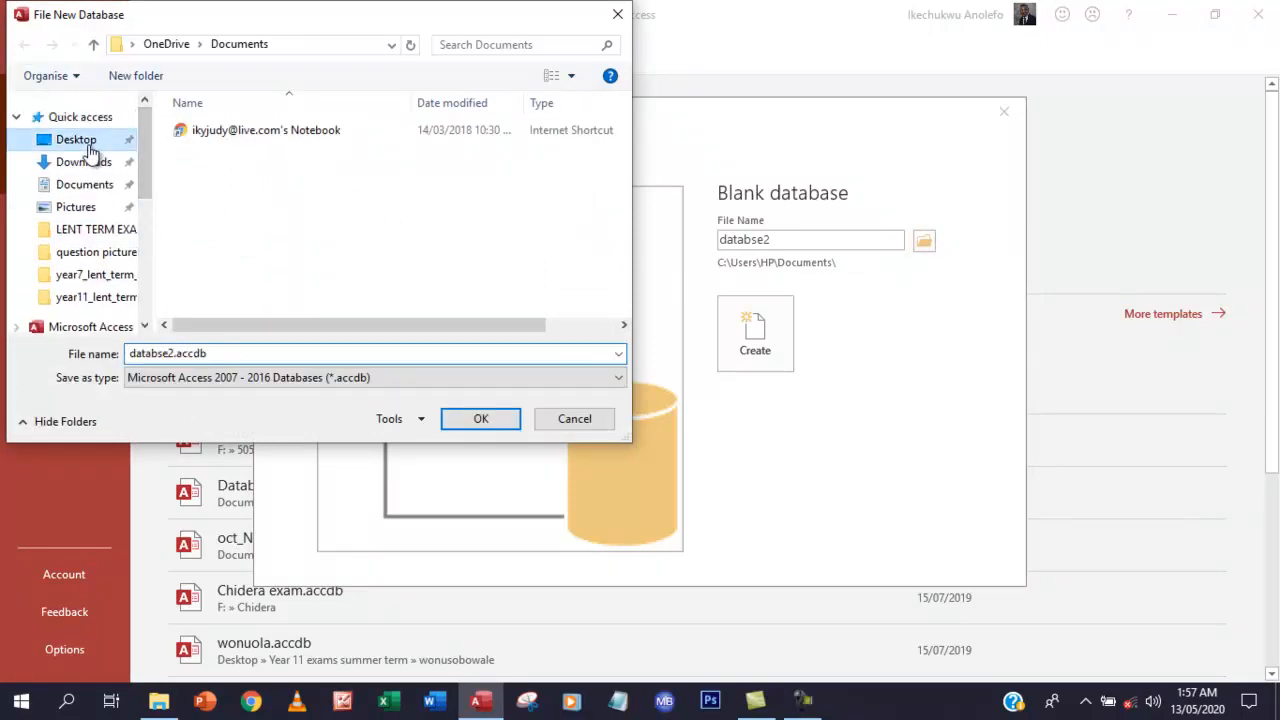
left_click_drag(620, 154, 622, 214)
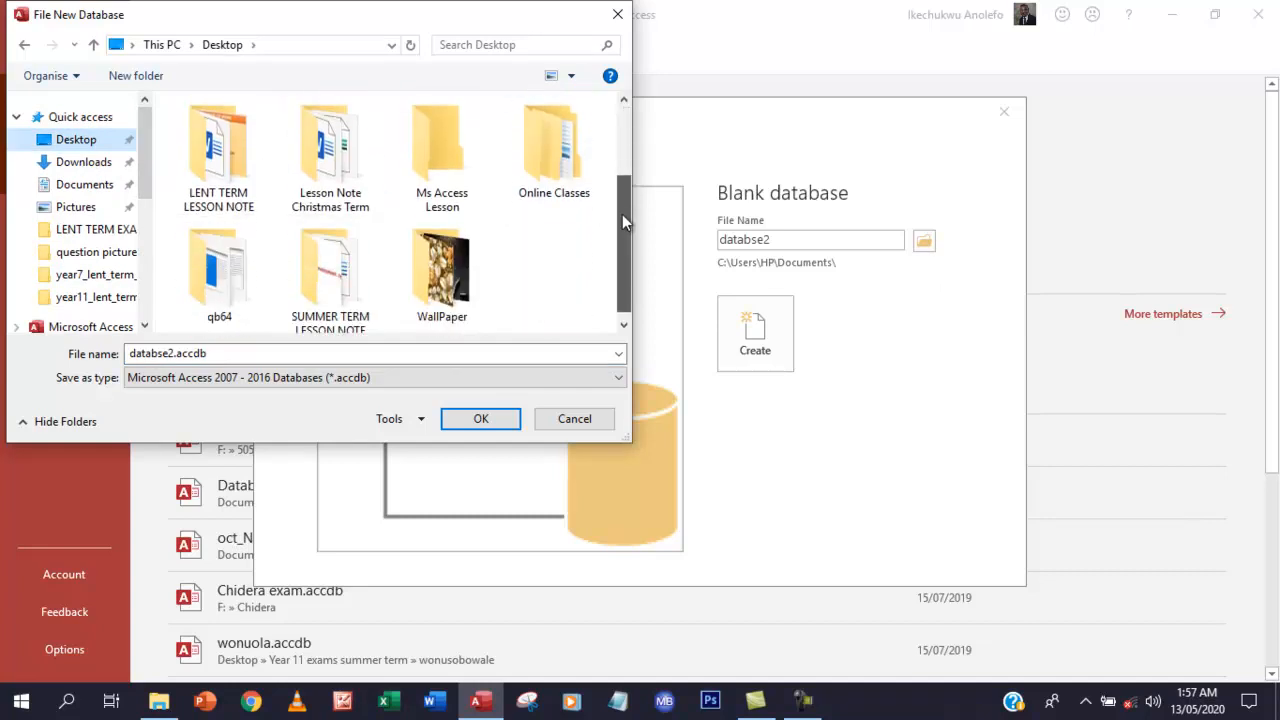
left_click(447, 182)
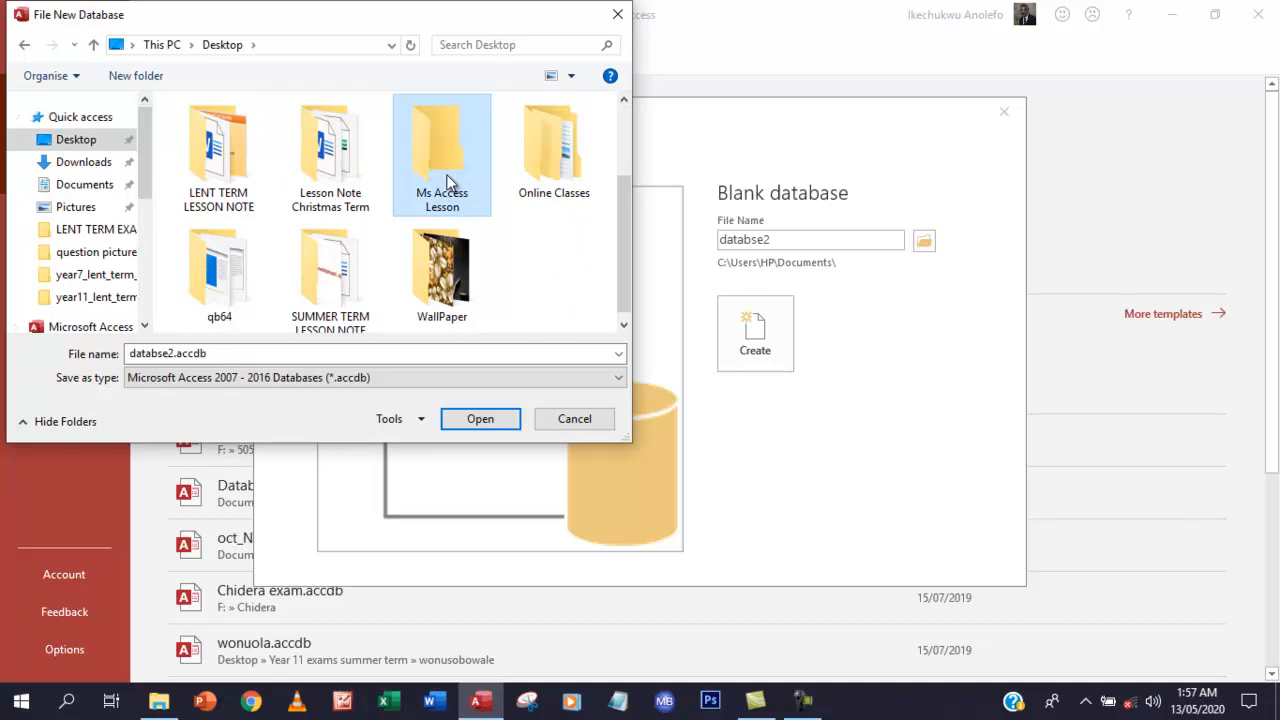
double_click(447, 182)
left_click(177, 360)
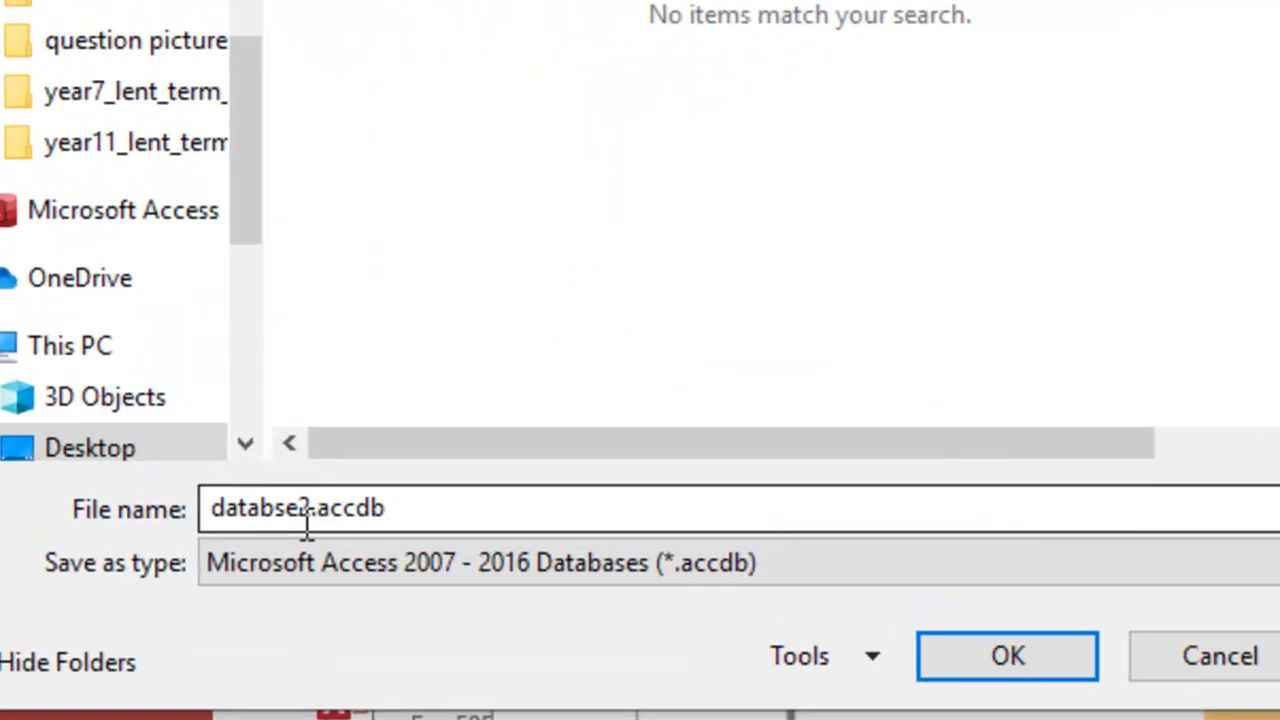
double_click(405, 509)
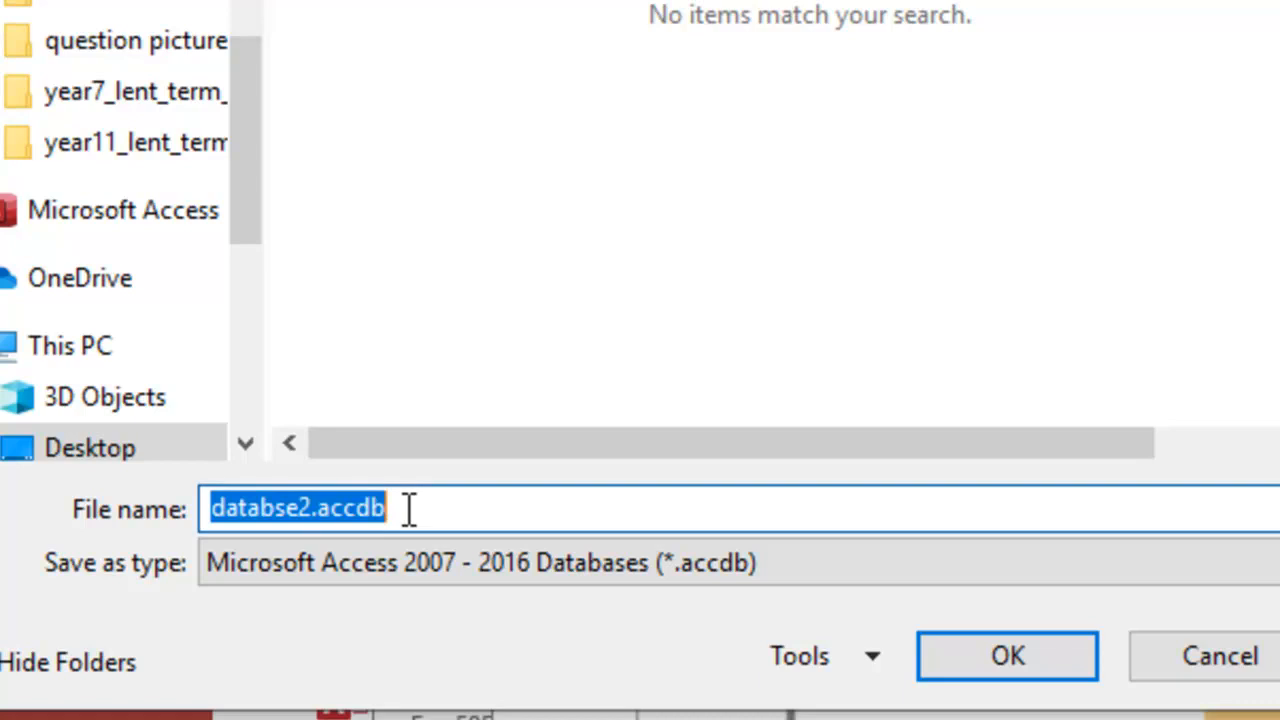
left_click(330, 510)
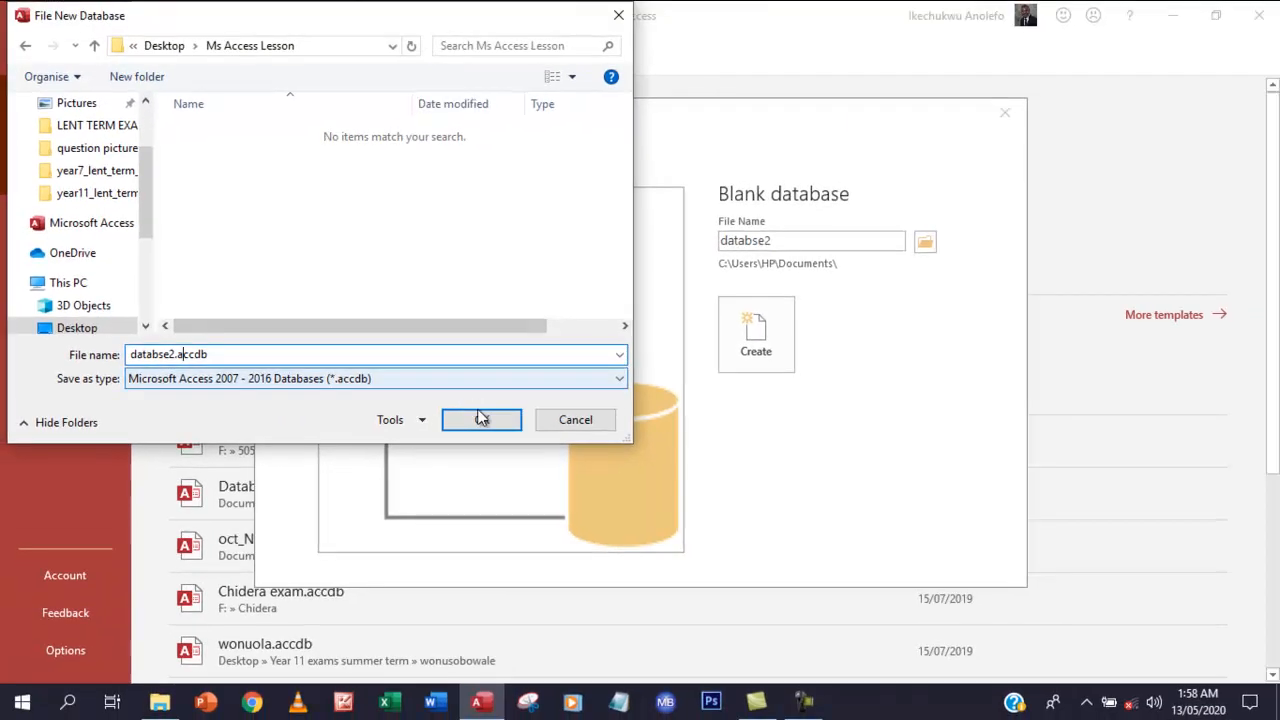
left_click(1003, 654)
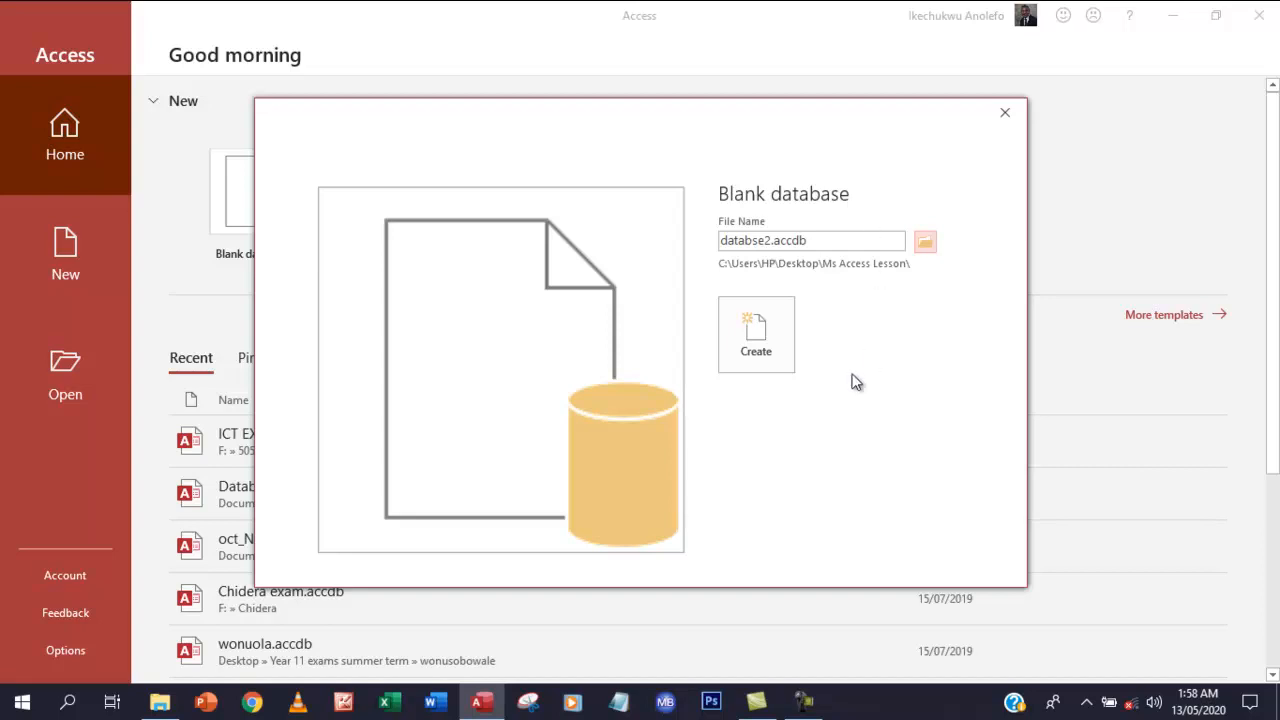
Create databse2.accdb, which opens with an empty Table1 in Datasheet View
left_click(757, 332)
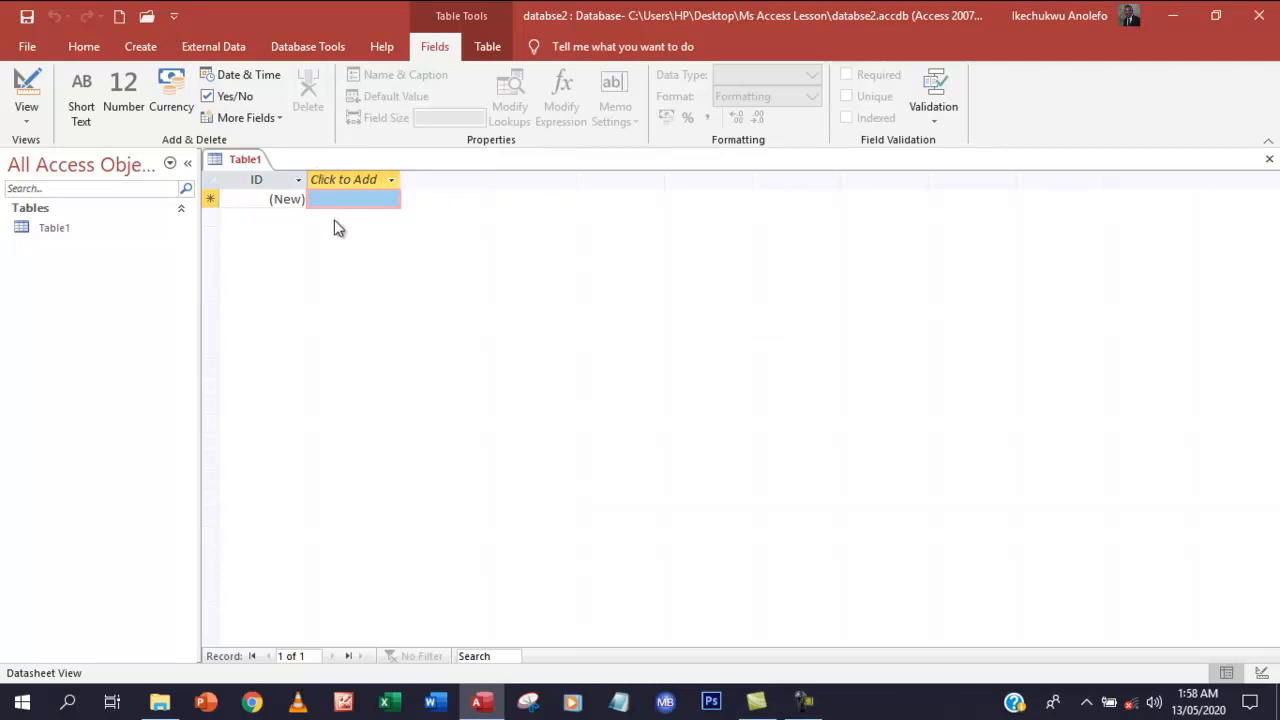
Switch to Design View, saving Table1 under the name StudentInfo
left_click(30, 121)
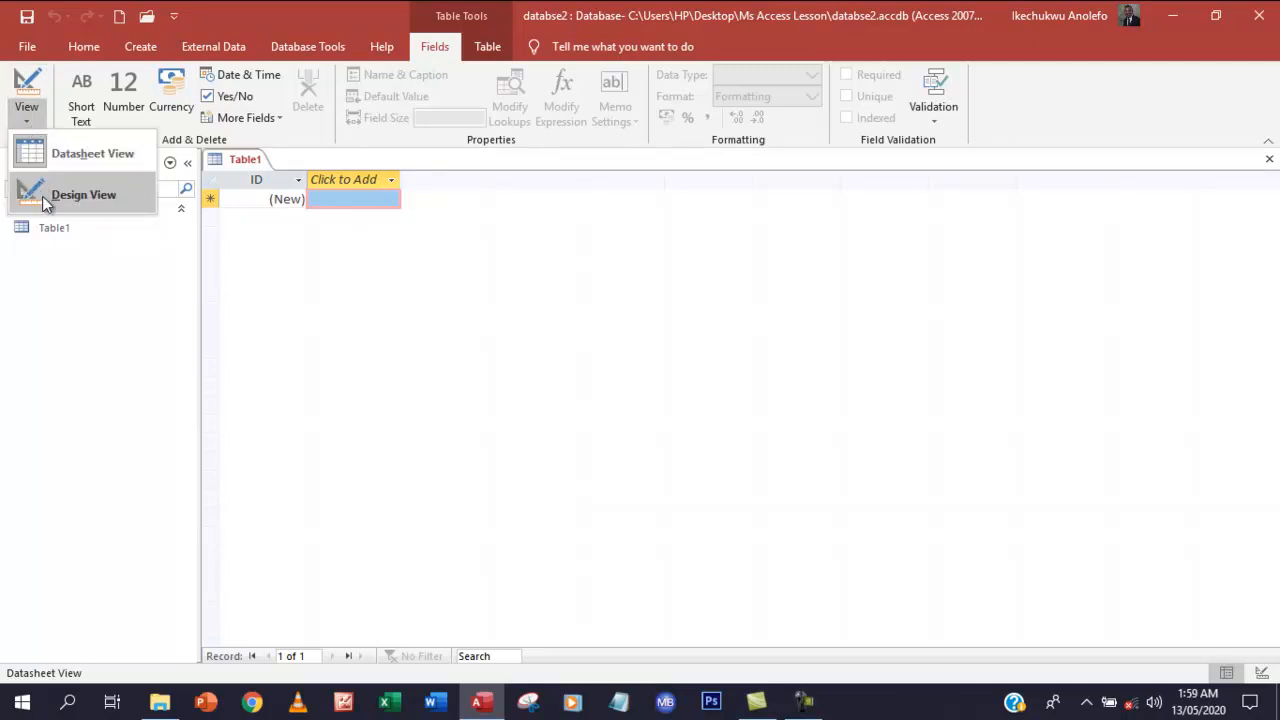
left_click(90, 195)
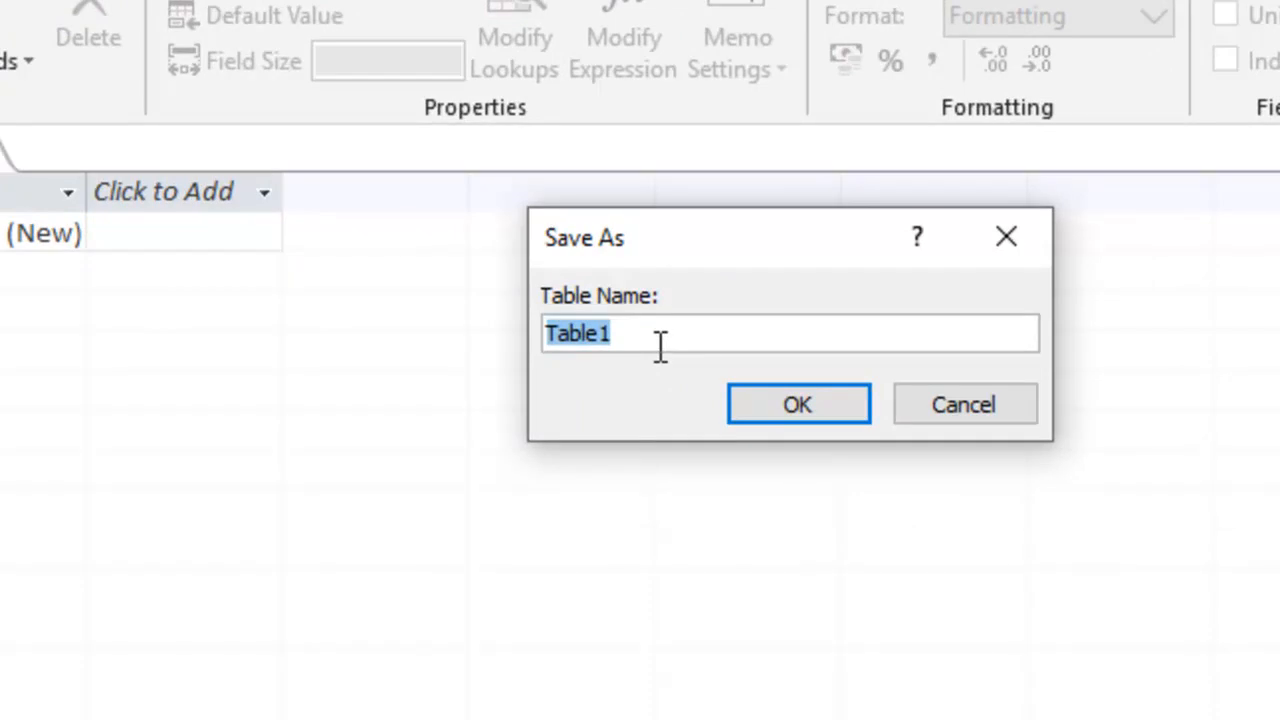
type("StudentInfo")
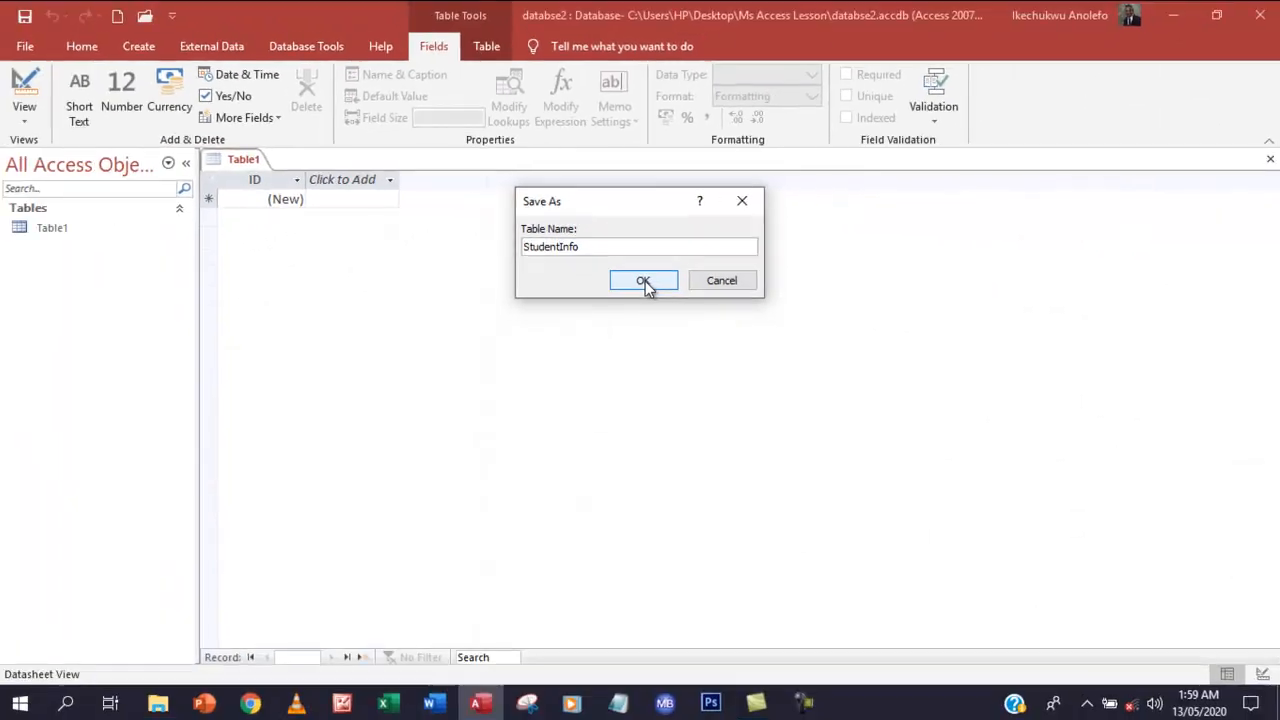
left_click(645, 282)
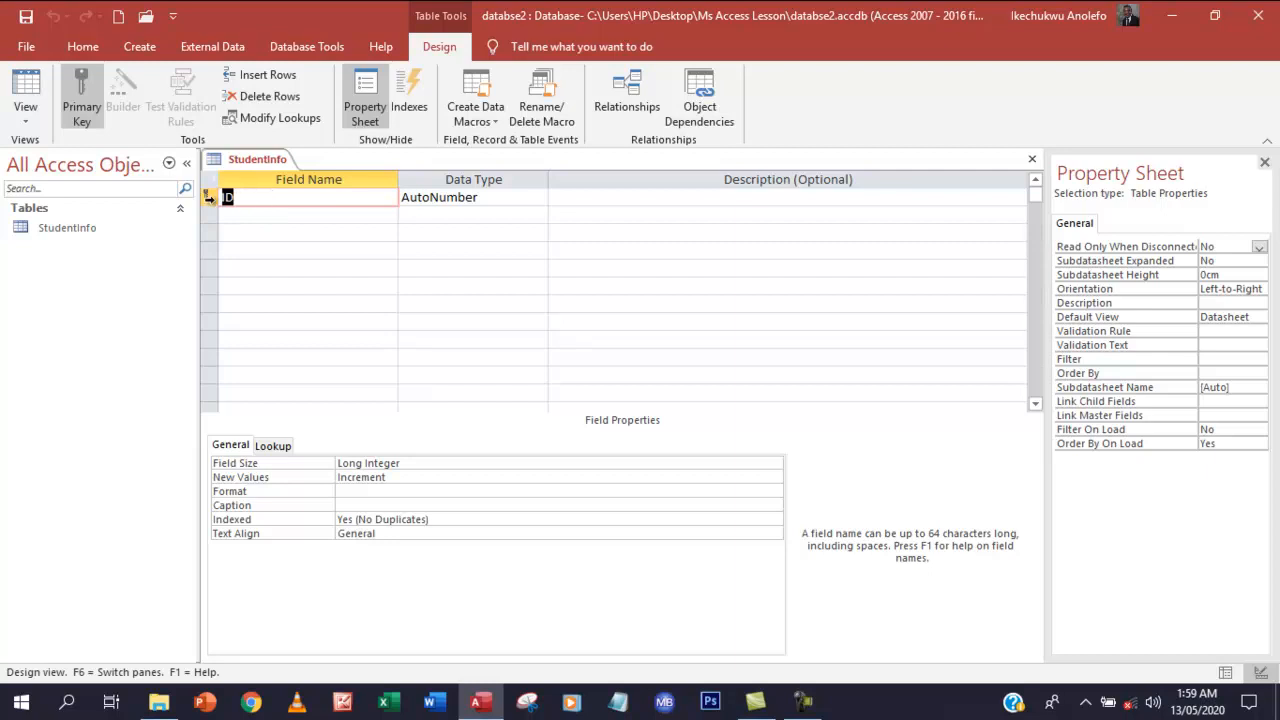
Remove the primary key from the ID field
left_click(209, 198)
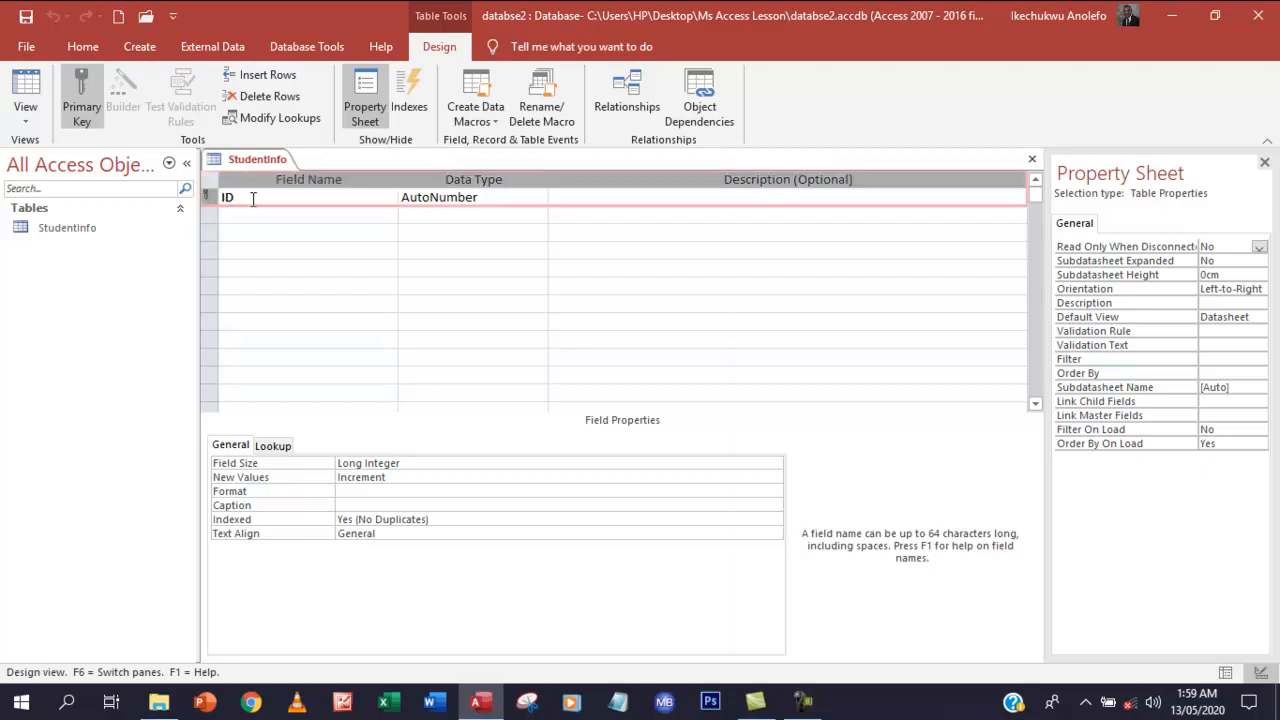
left_click(255, 201)
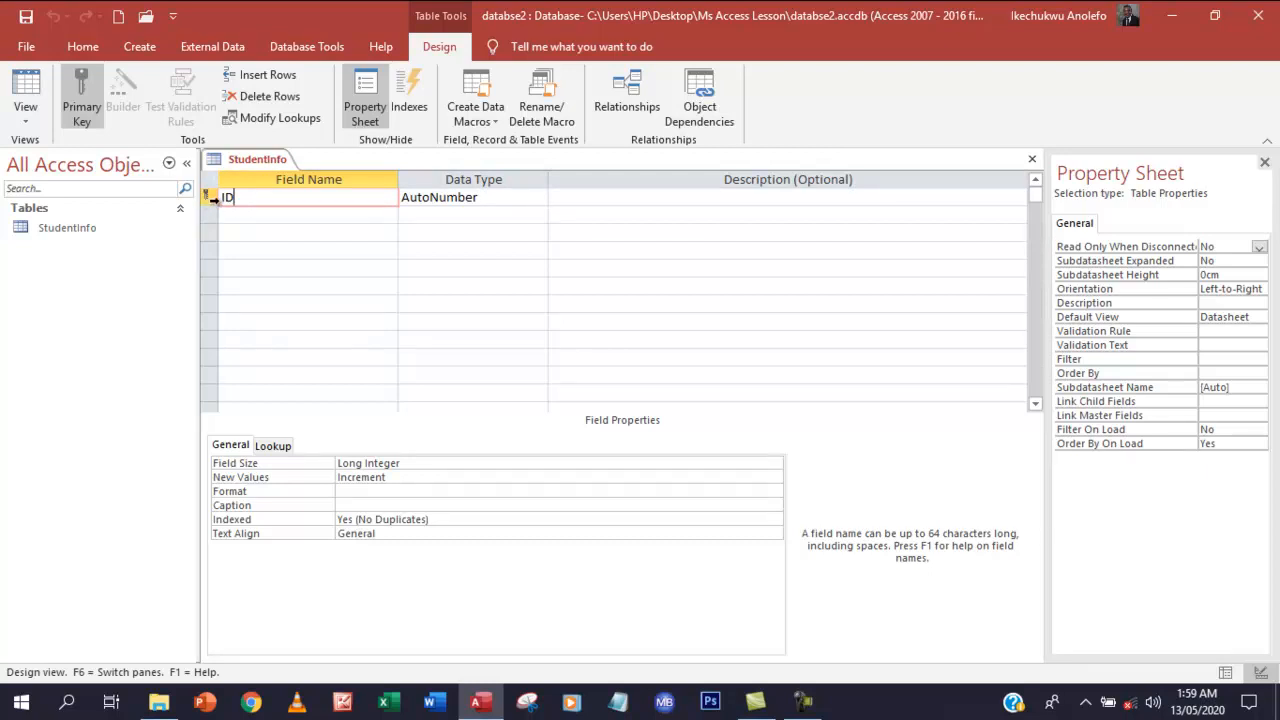
left_click(447, 203)
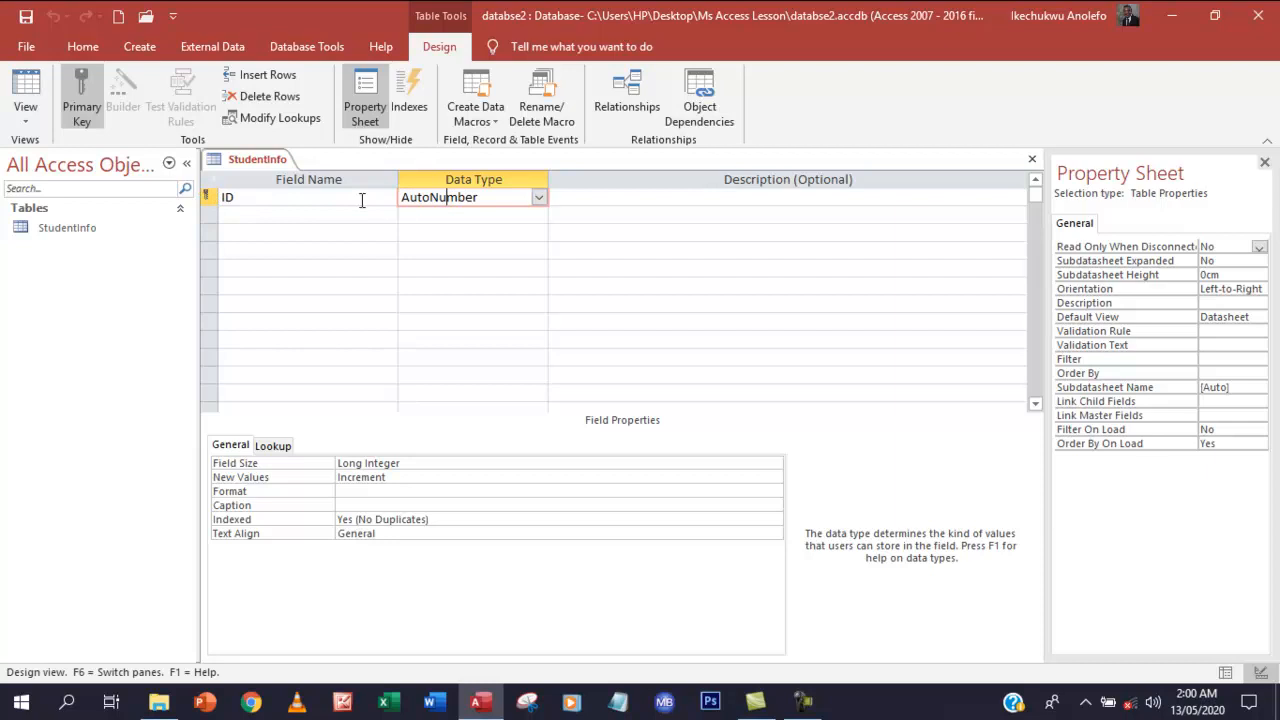
left_click(204, 197)
right_click(204, 197)
left_click(152, 209)
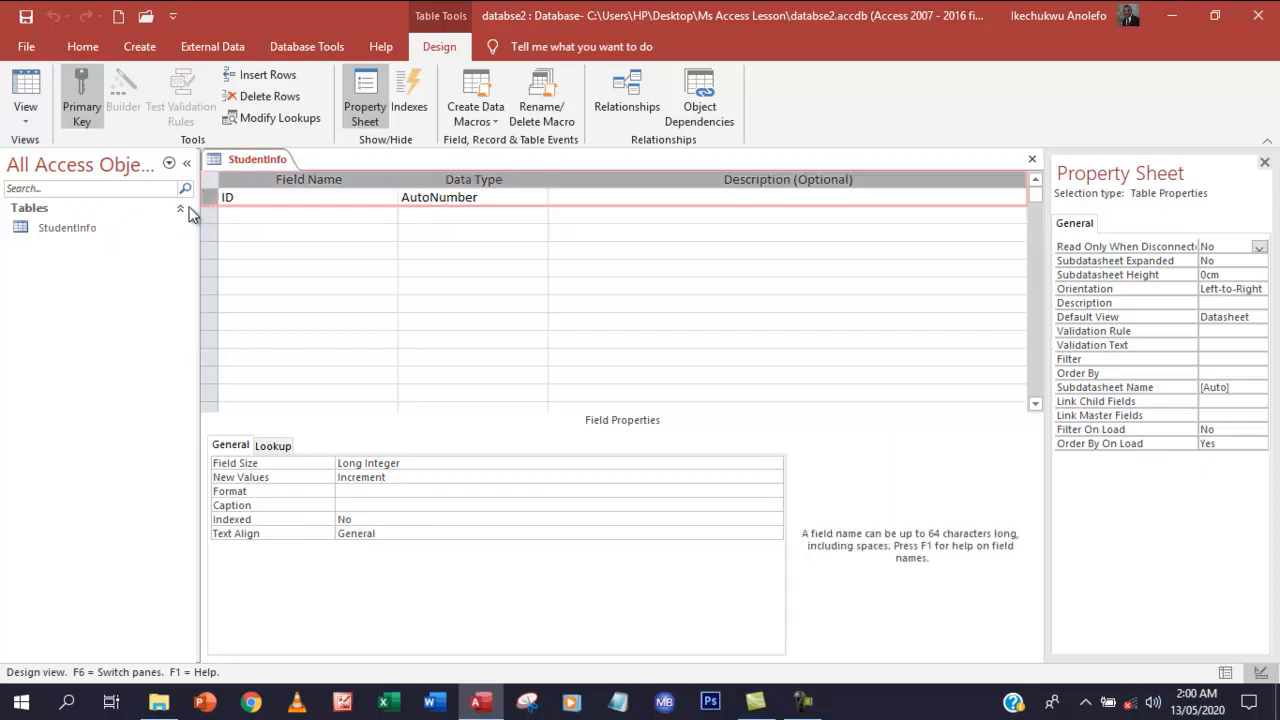
Rename the ID field to Admission_No, fixing the capital O typo
left_click(255, 197)
left_click(211, 201)
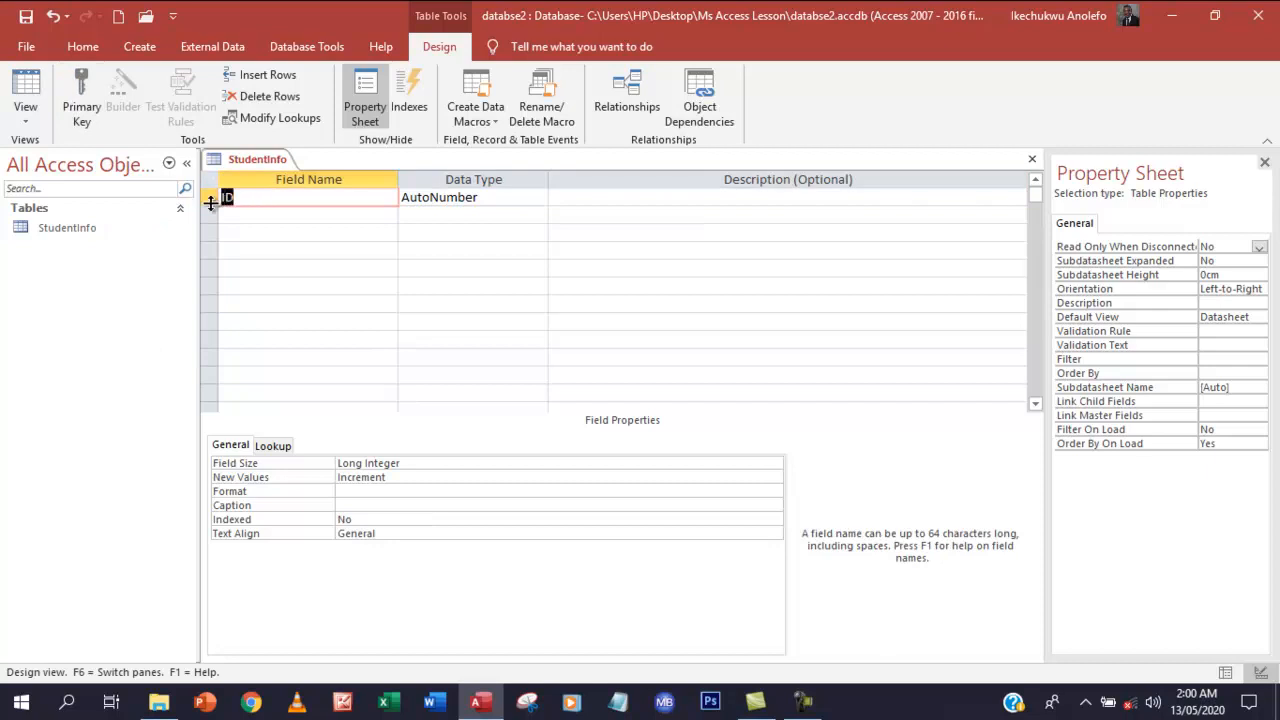
key("BackSpace")
type("Admission")
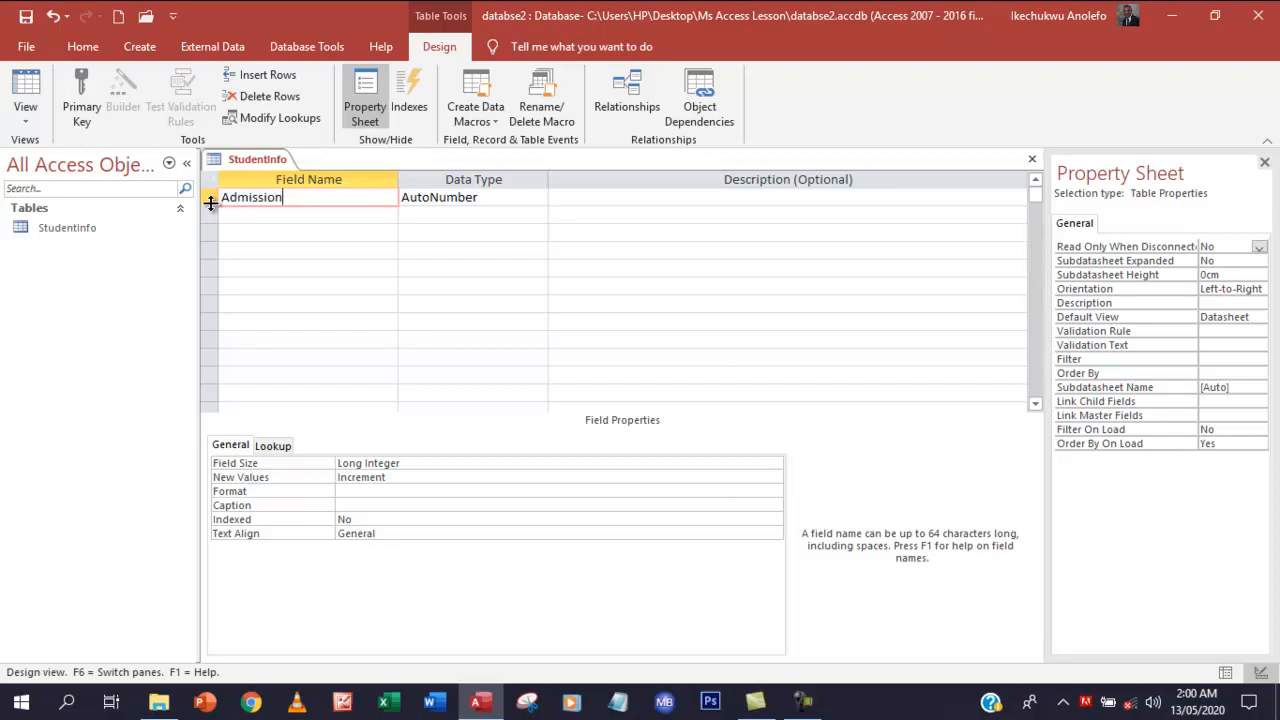
type("_NO")
key("BackSpace")
type("o")
left_click(380, 220)
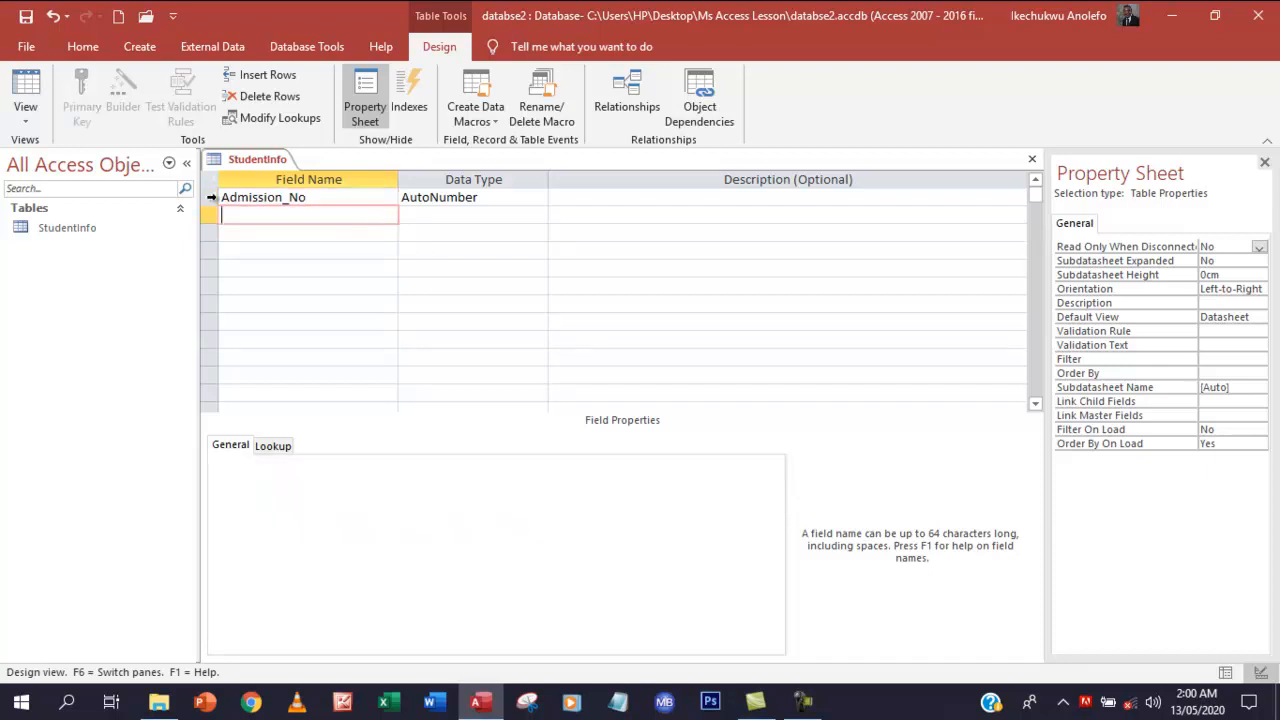
Make Admission_No the table's primary key
left_click(207, 198)
right_click(207, 198)
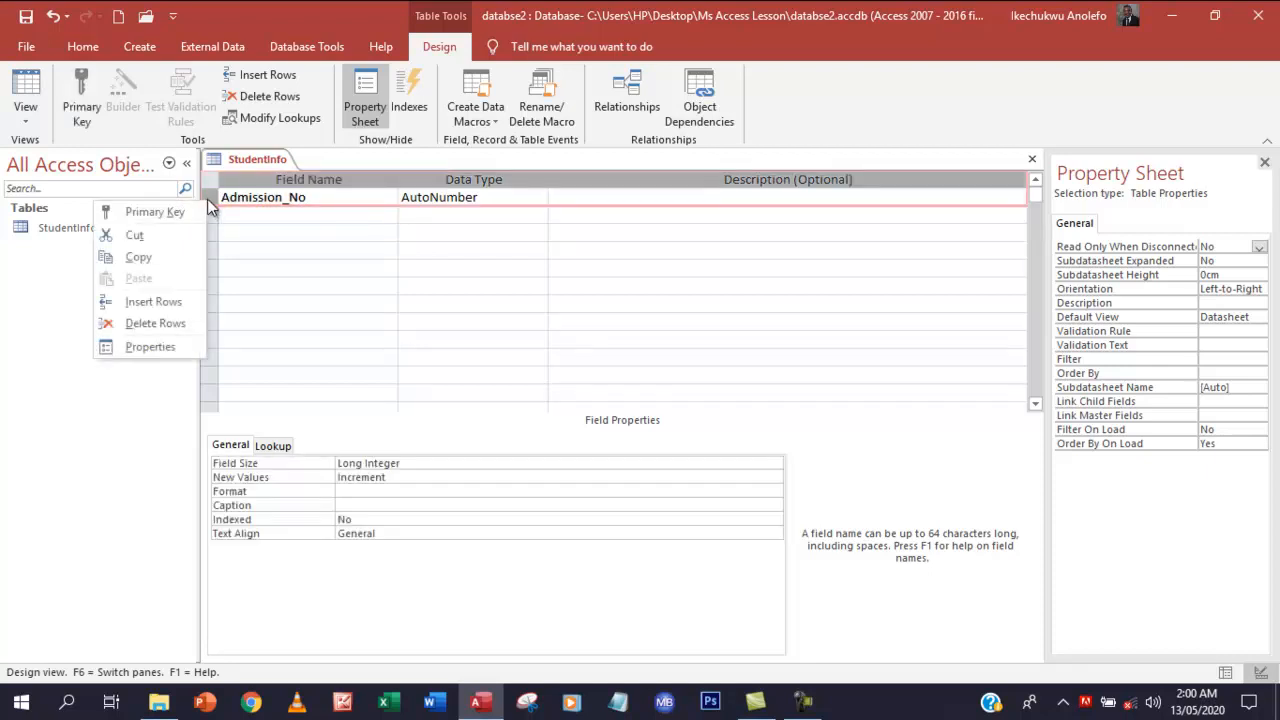
left_click(150, 212)
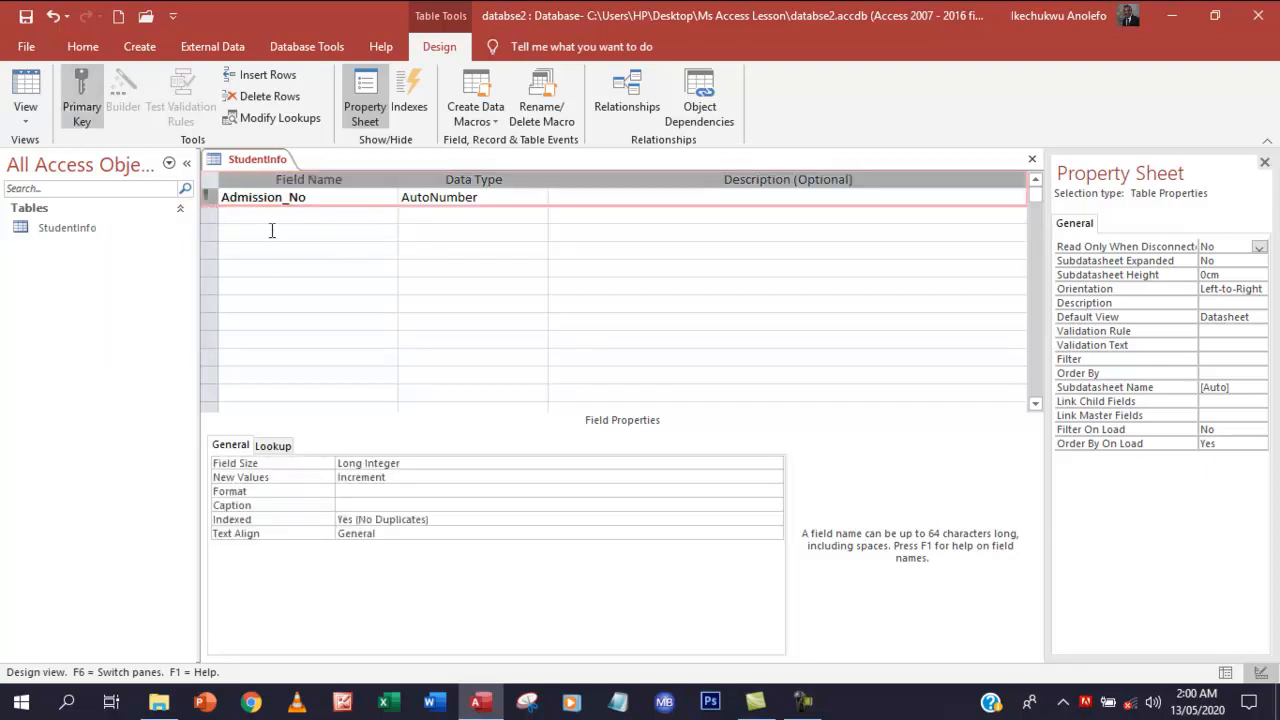
Change Admission_No's data type from AutoNumber to Number
left_click(240, 216)
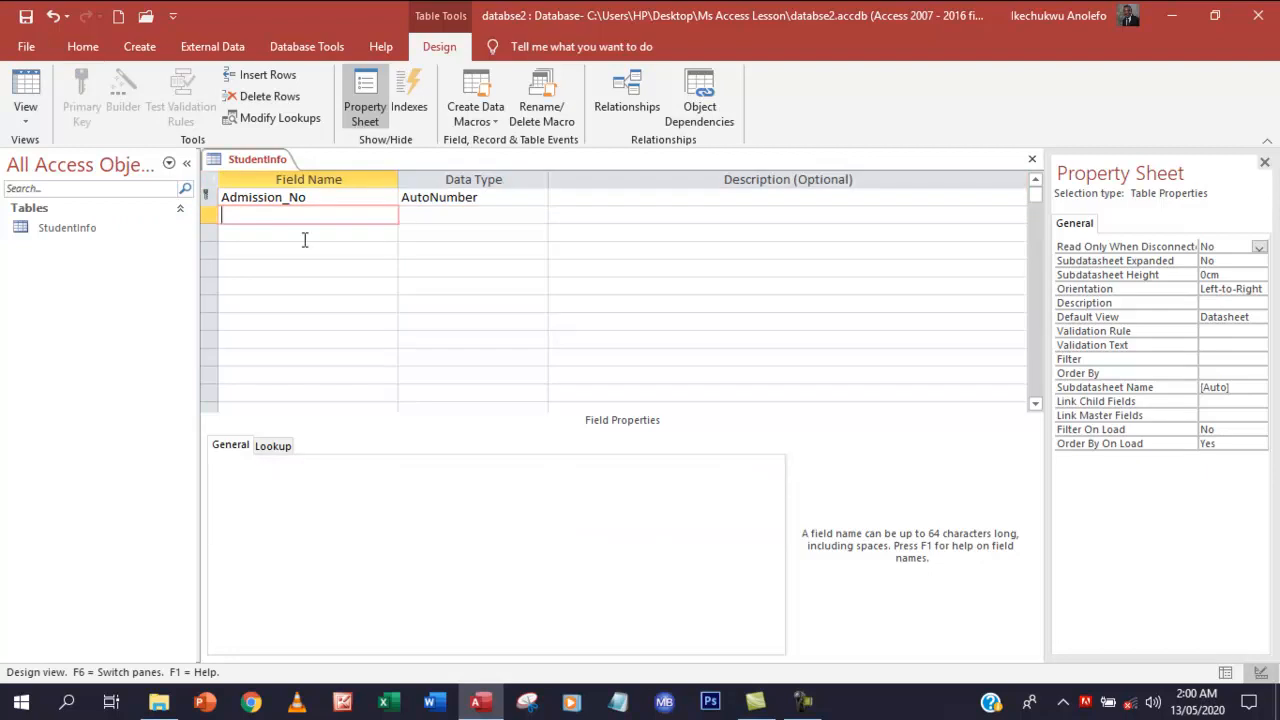
left_click(426, 200)
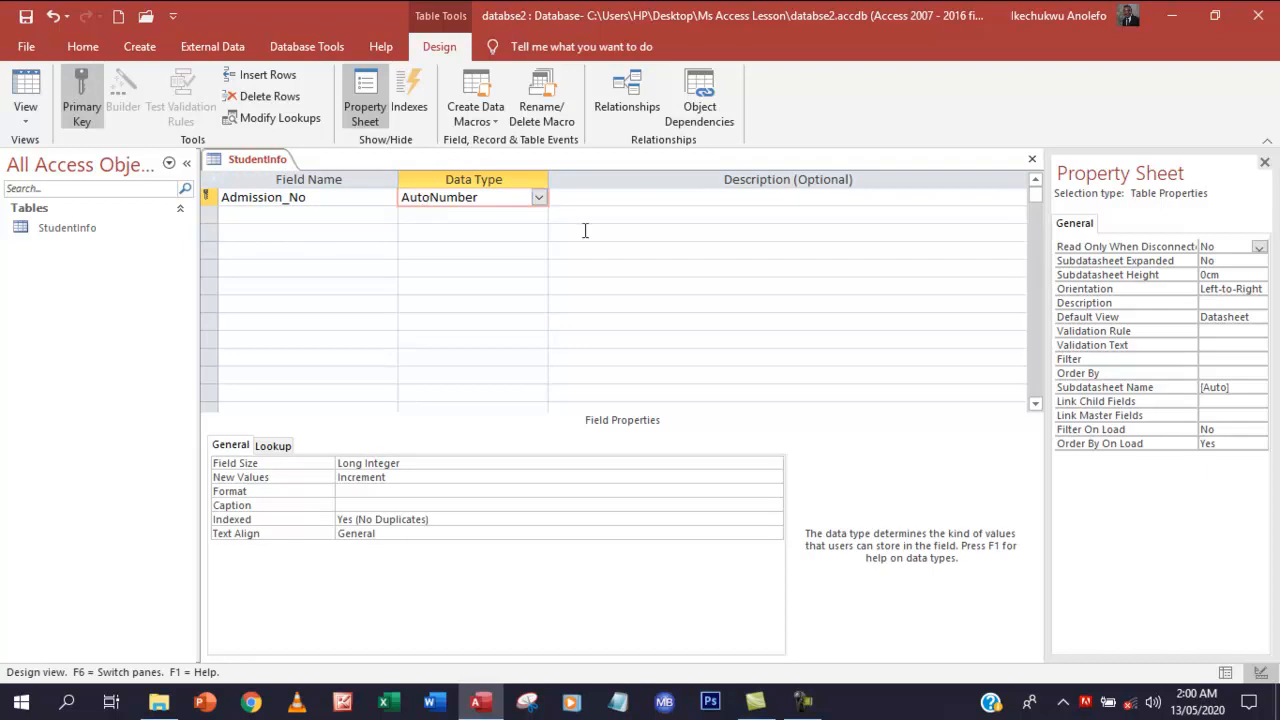
left_click(540, 197)
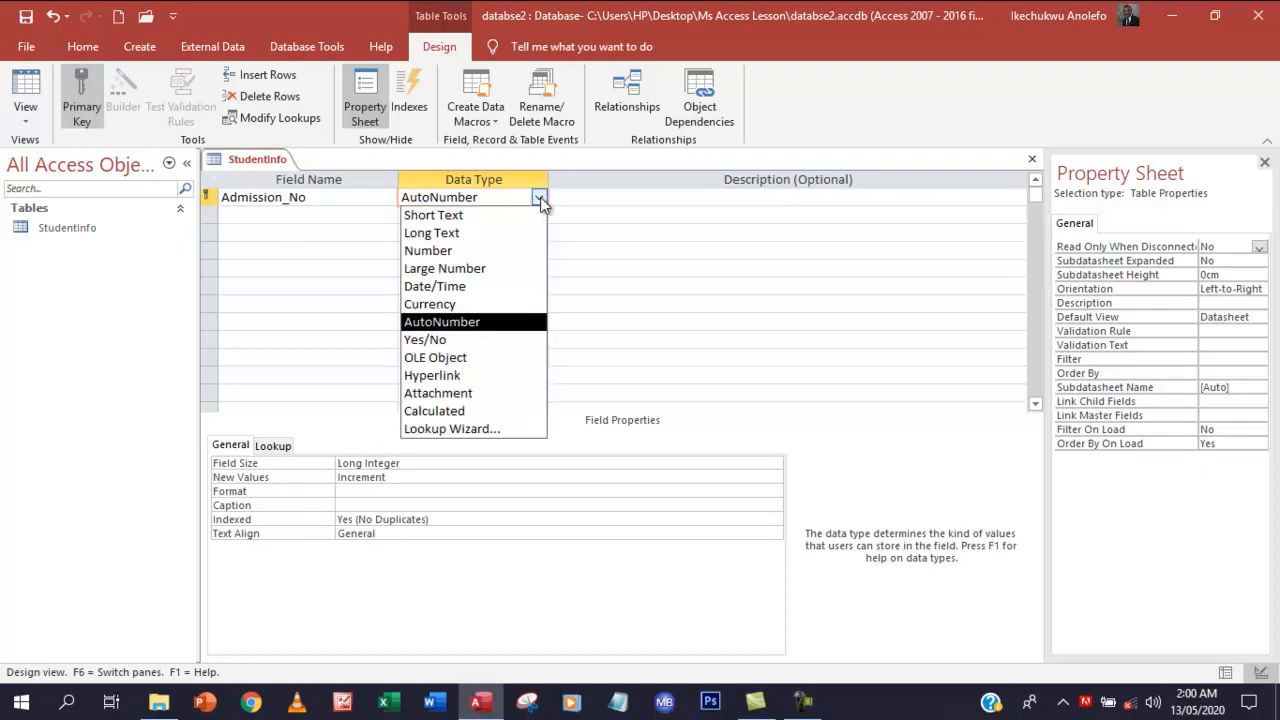
left_click(540, 197)
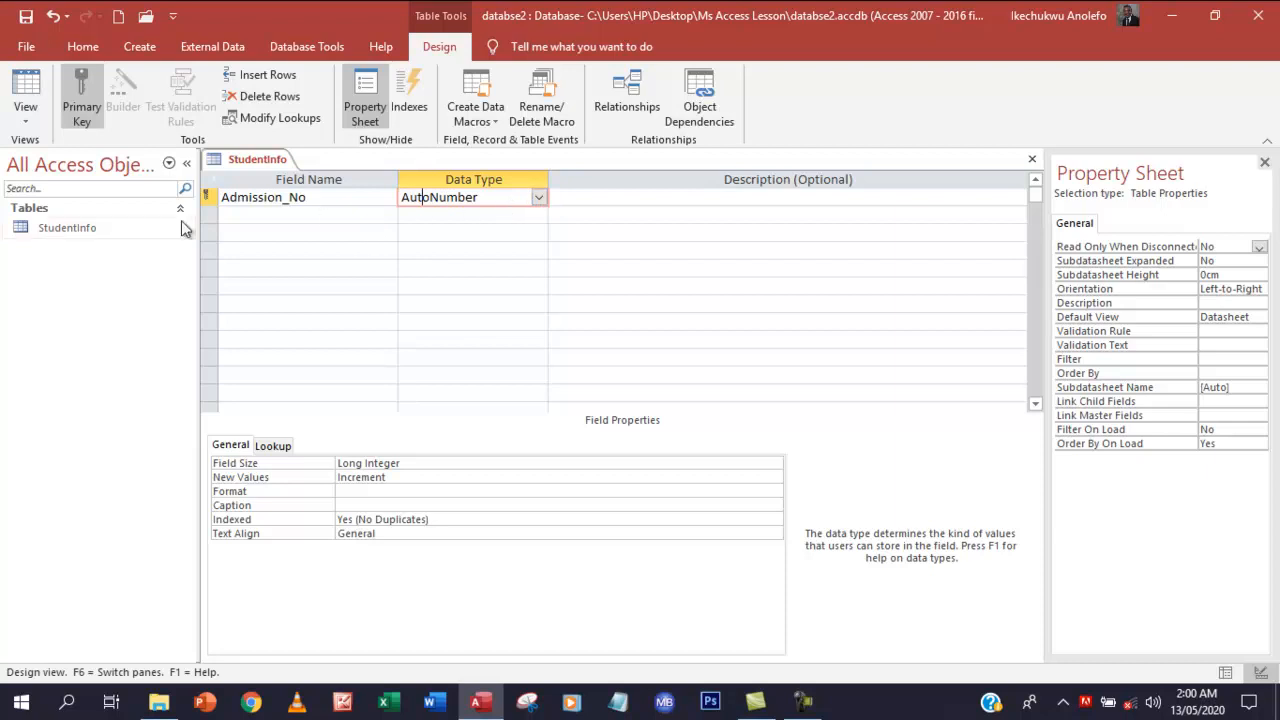
left_click(538, 200)
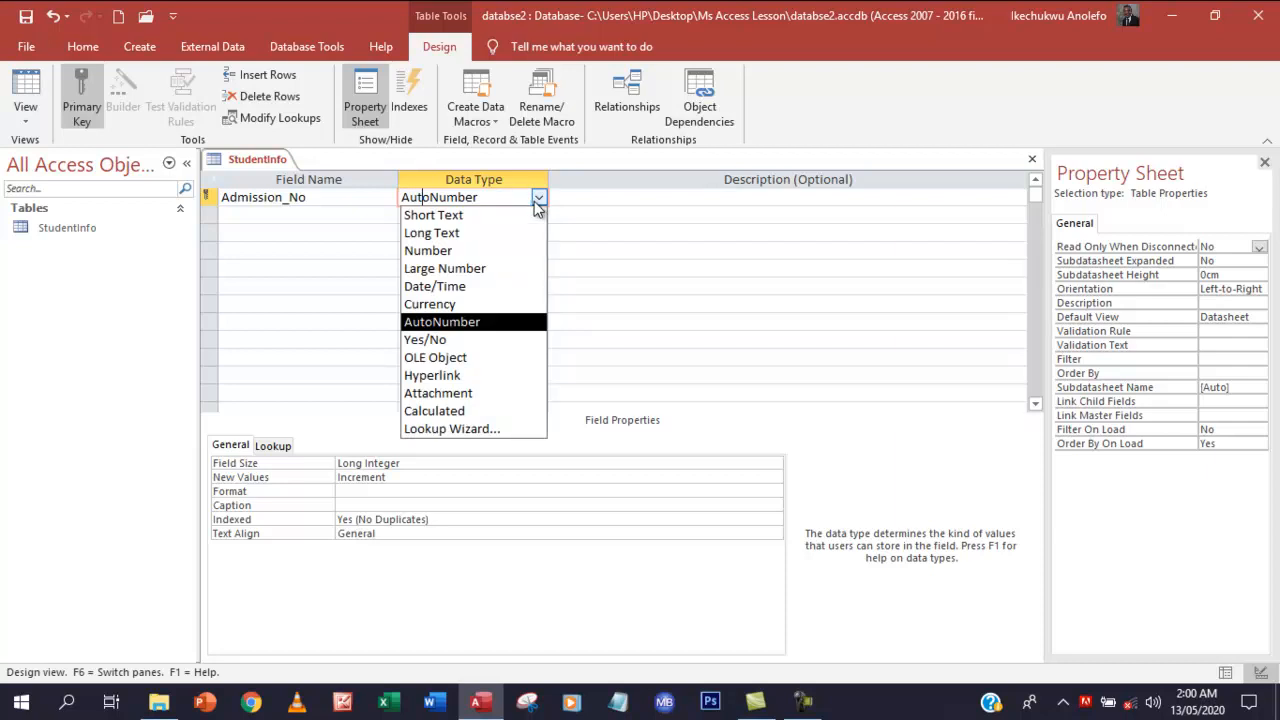
left_click(440, 250)
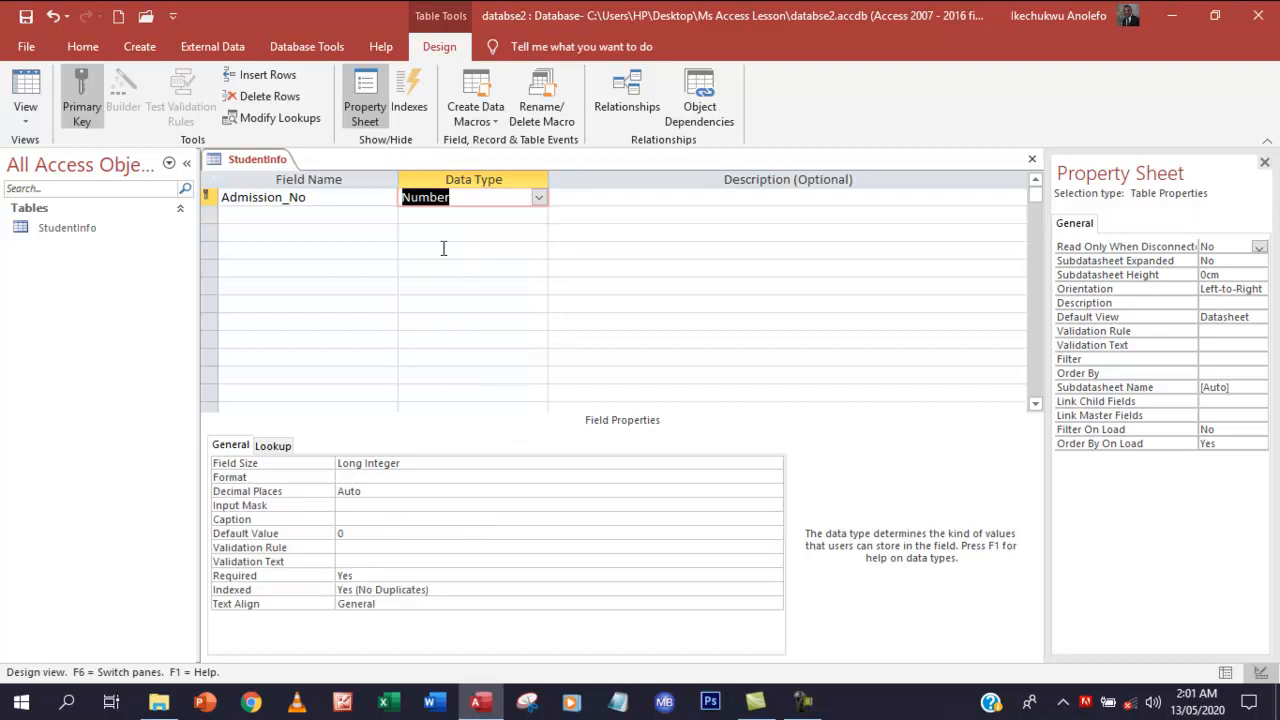
Add SurName and FirstName fields with the Short Text data type
left_click(255, 216)
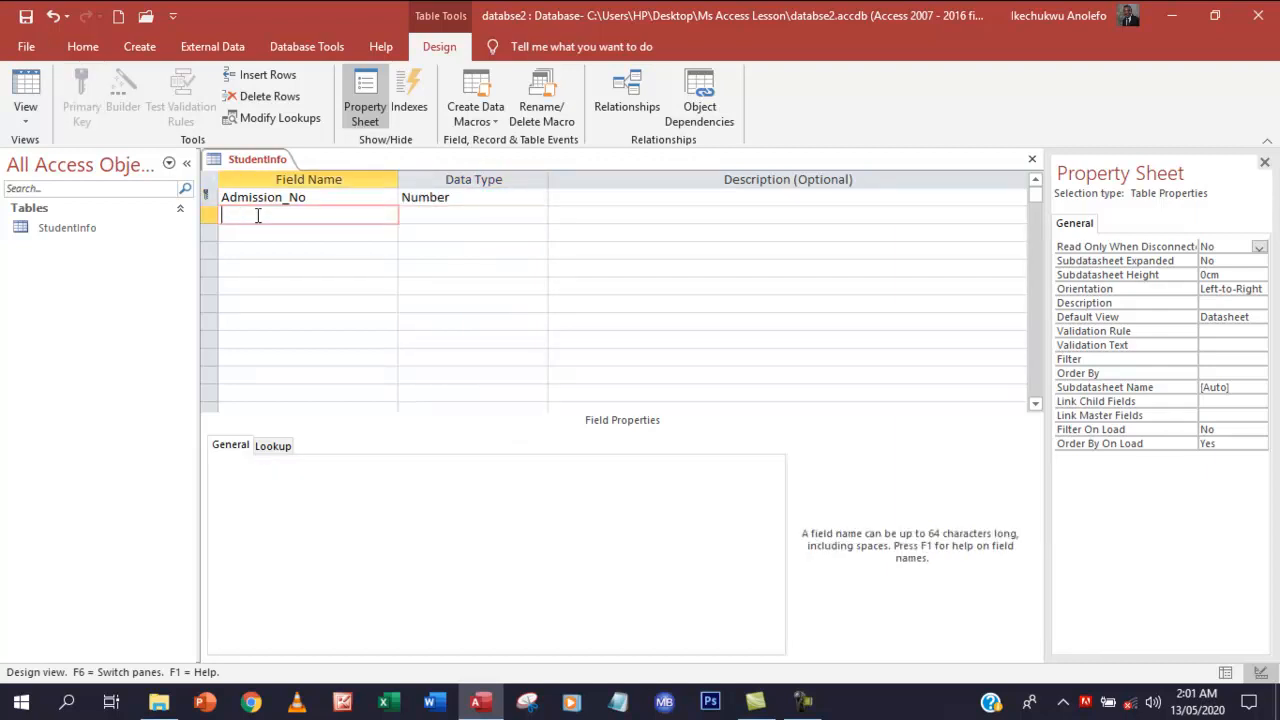
type("Sur")
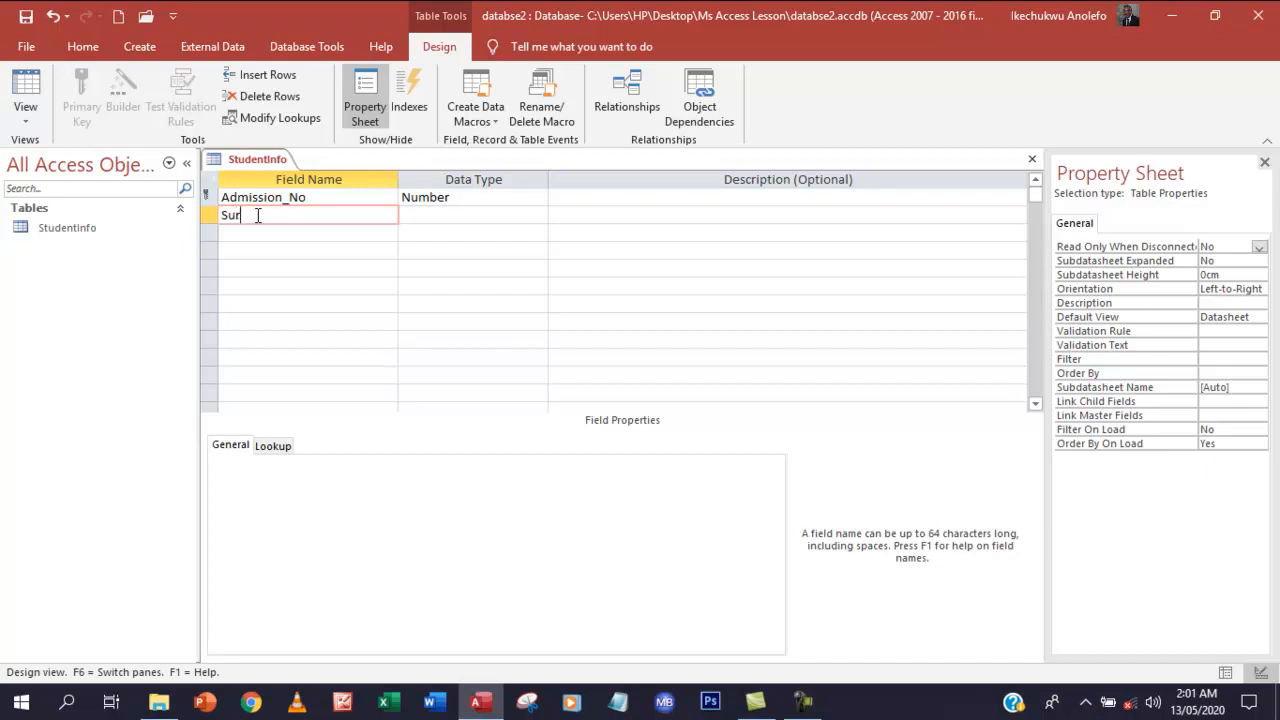
type("Name")
left_click(439, 215)
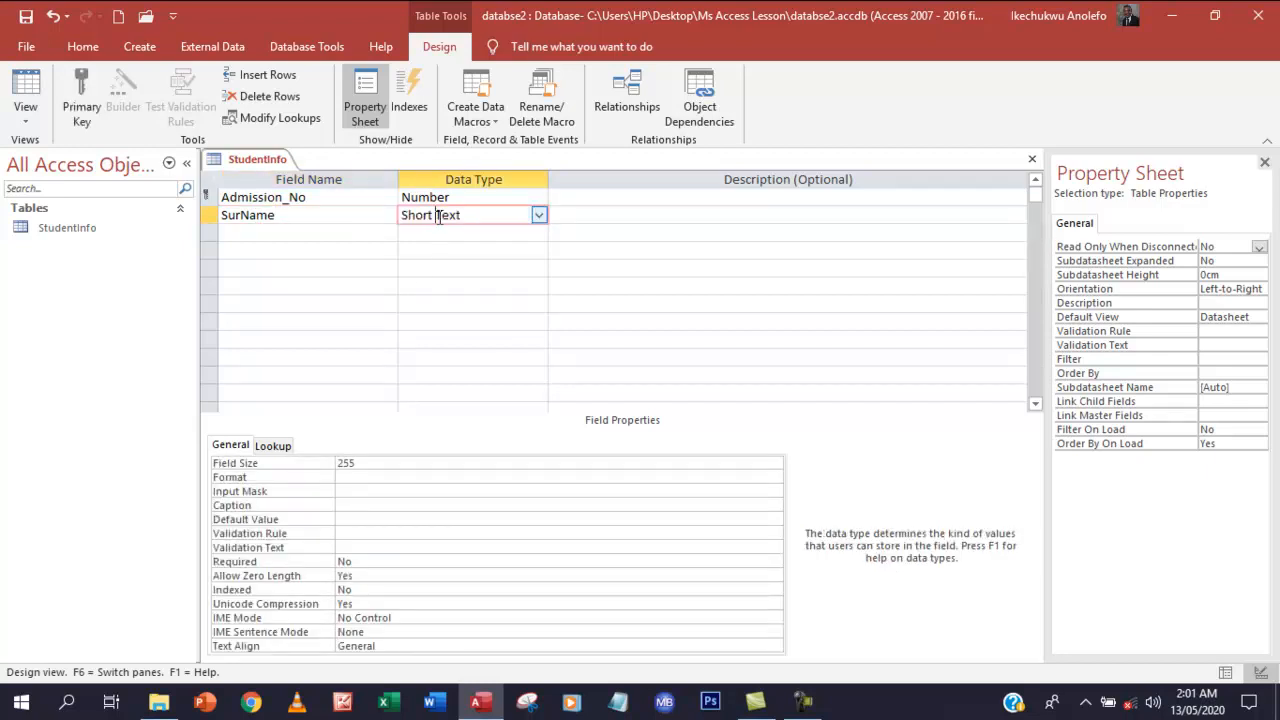
left_click(290, 234)
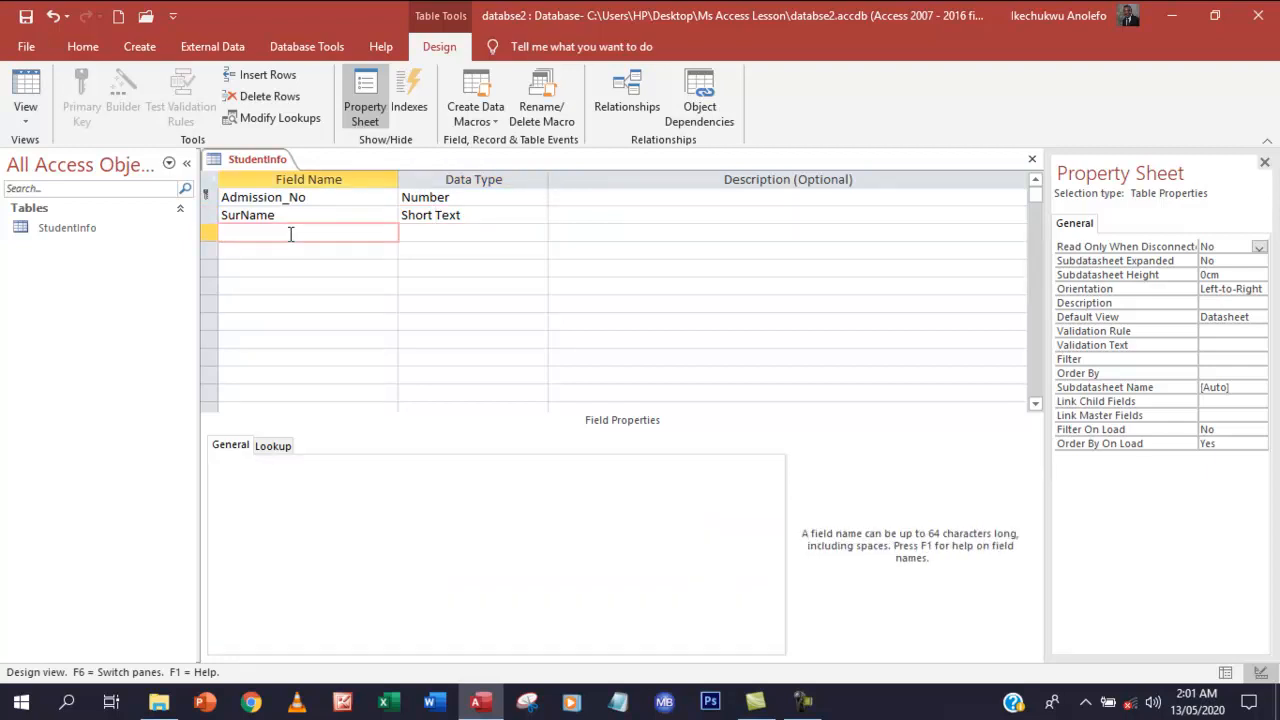
type("Fir")
key("BackSpace")
key("BackSpace")
type("irstName")
left_click(295, 251)
Add an OtherName field, keeping its data type as Short Text
type("Other")
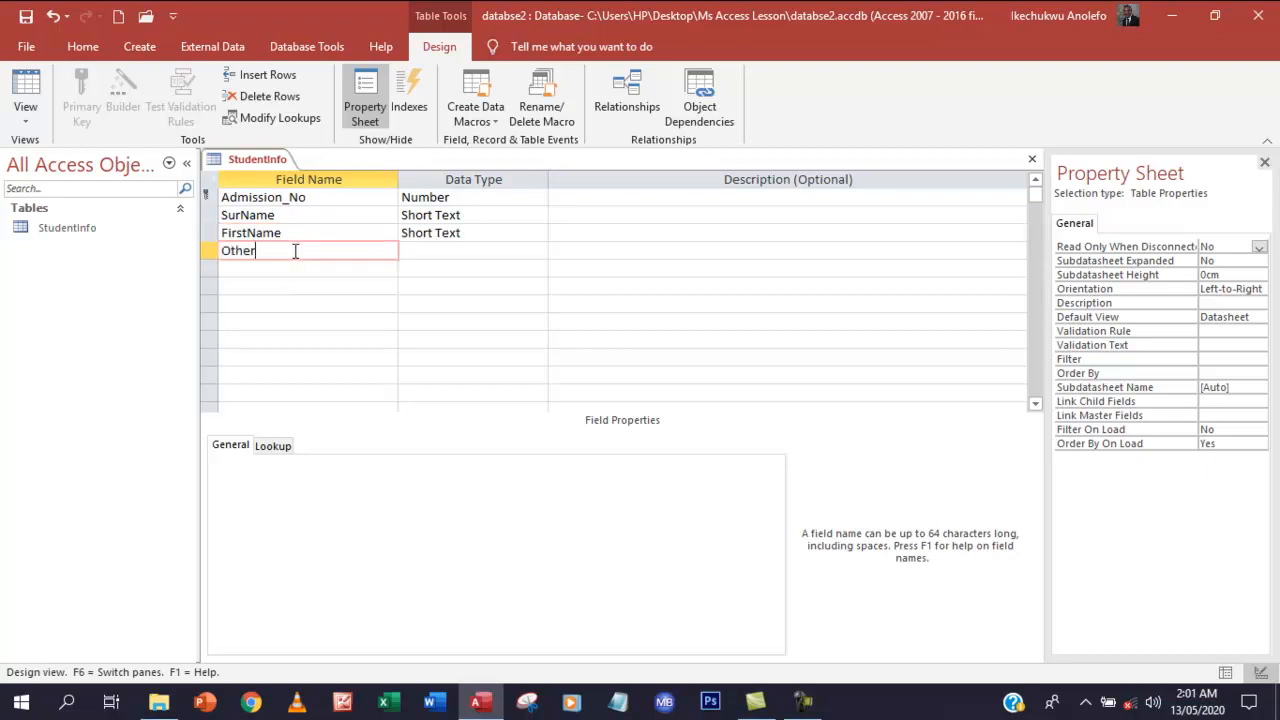
type("Name")
left_click(454, 254)
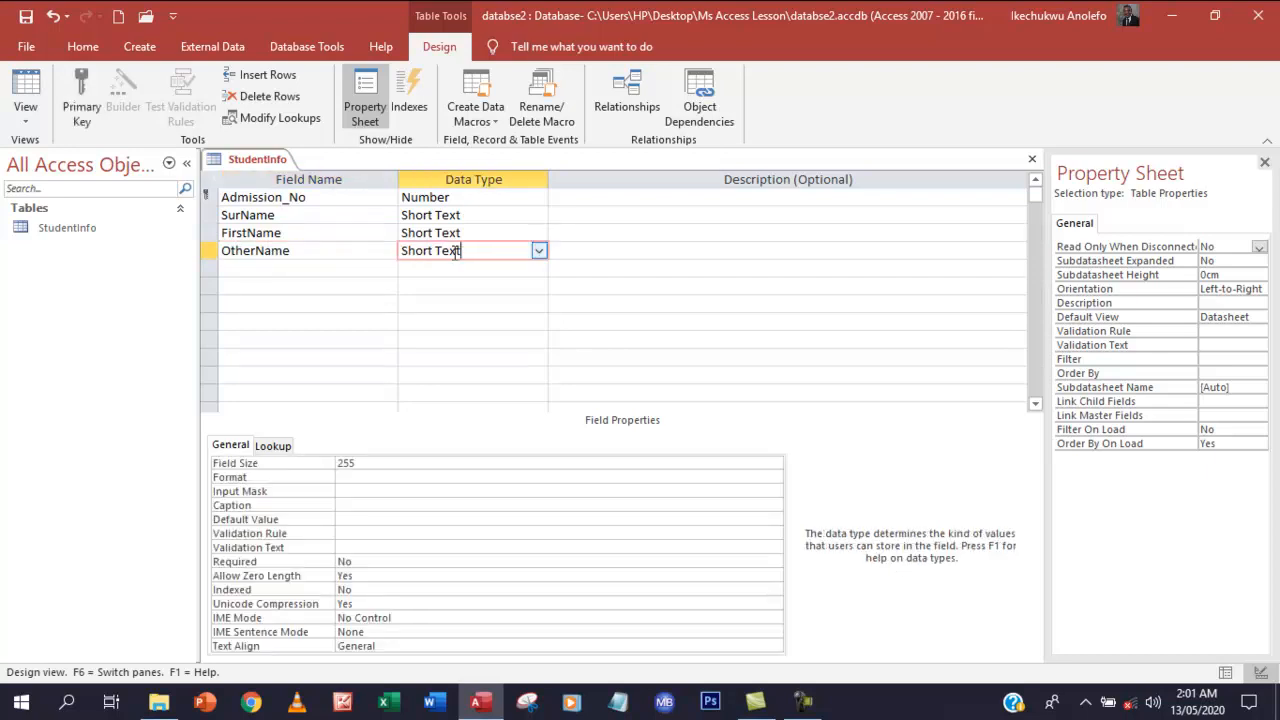
left_click(271, 270)
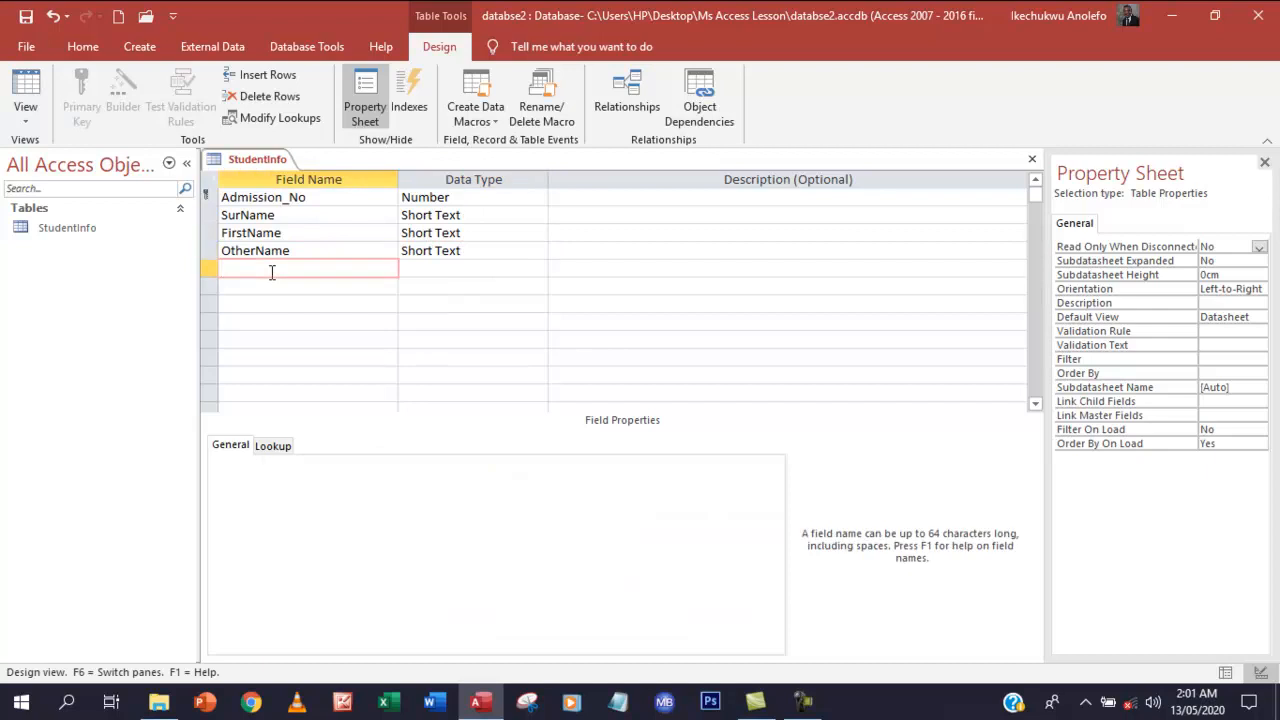
left_click(444, 252)
left_click(539, 254)
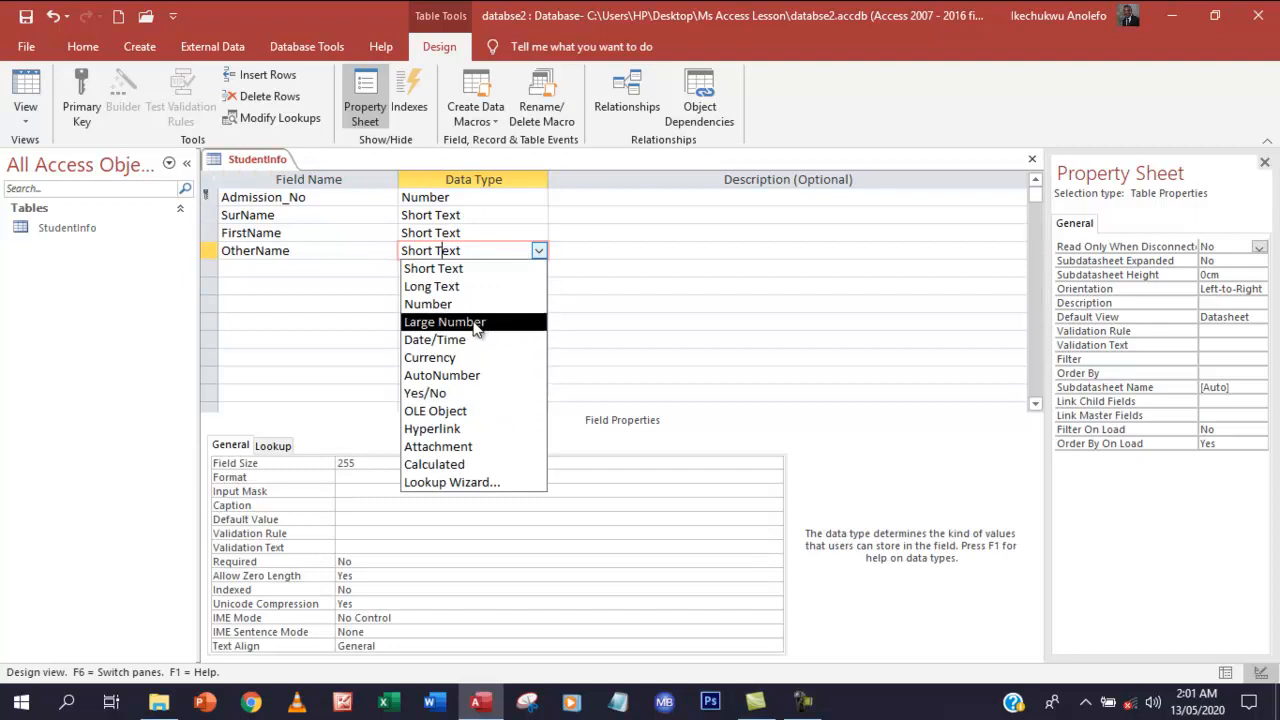
left_click(540, 261)
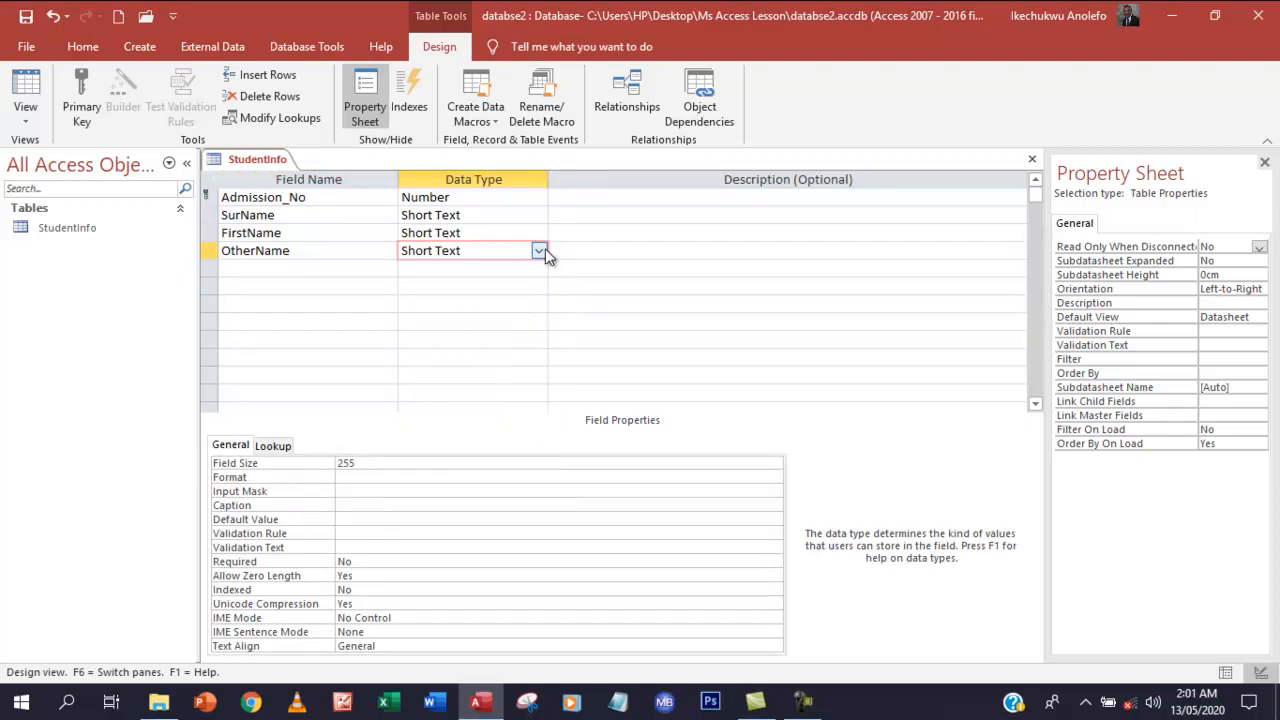
left_click(252, 268)
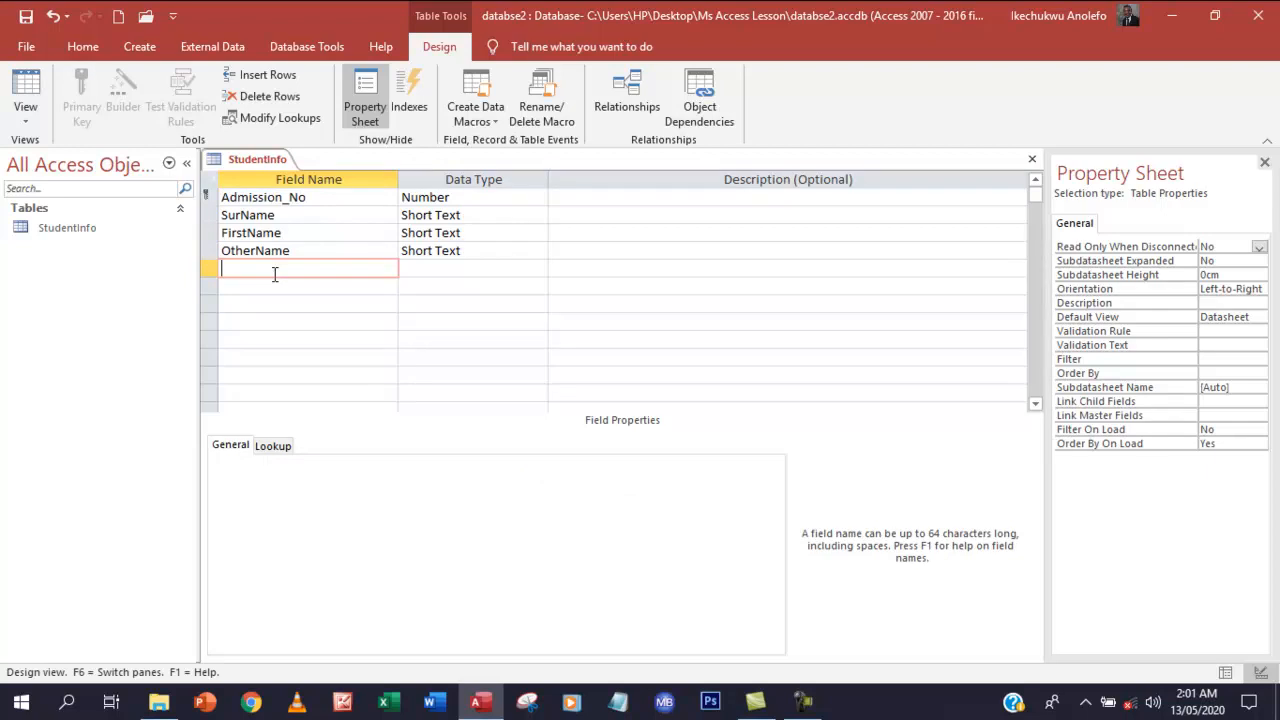
Add Class and State fields, both with the Short Text data type
type("Class")
left_click(452, 275)
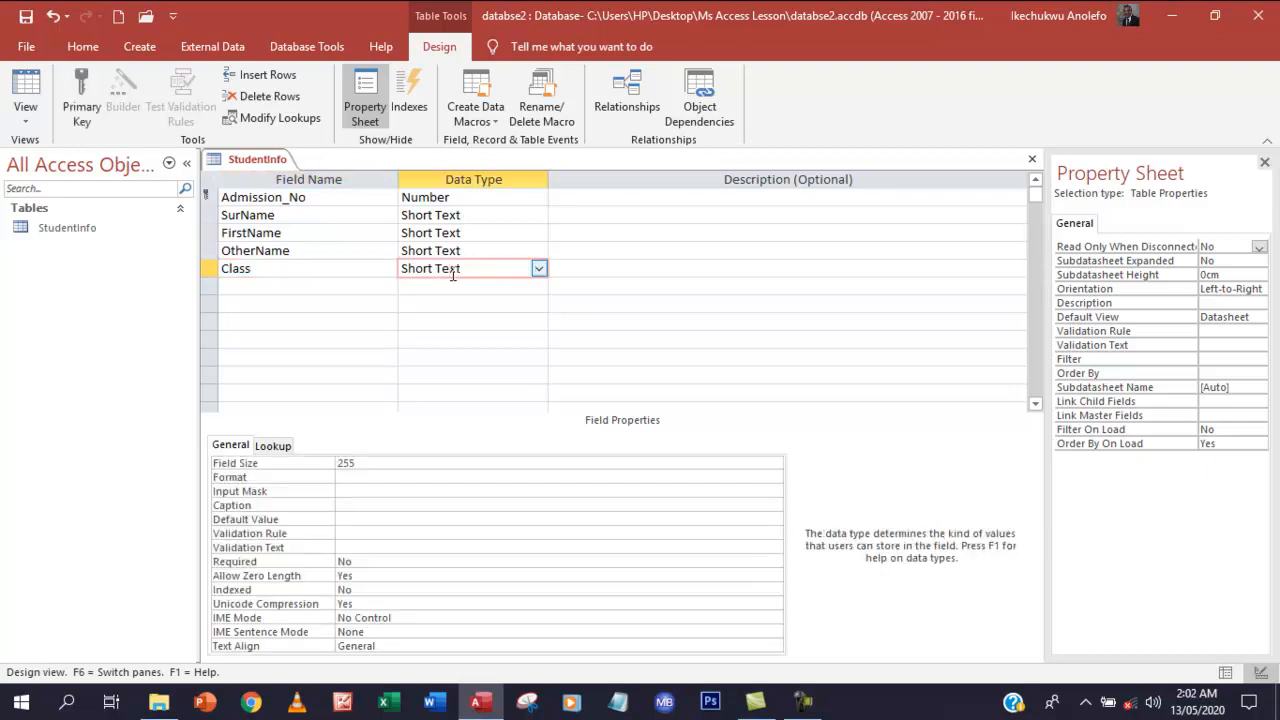
left_click(324, 293)
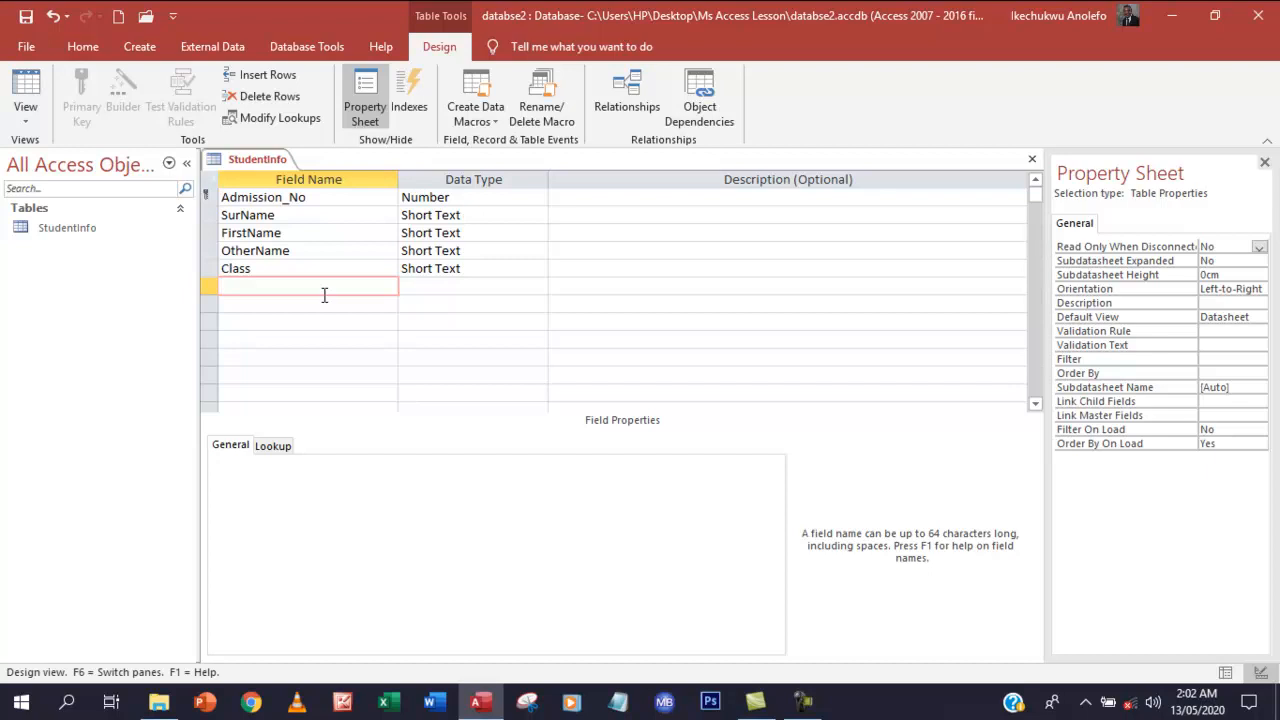
type("state")
key("BackSpace")
key("BackSpace")
key("BackSpace")
key("BackSpace")
key("BackSpace")
type("State")
left_click(428, 290)
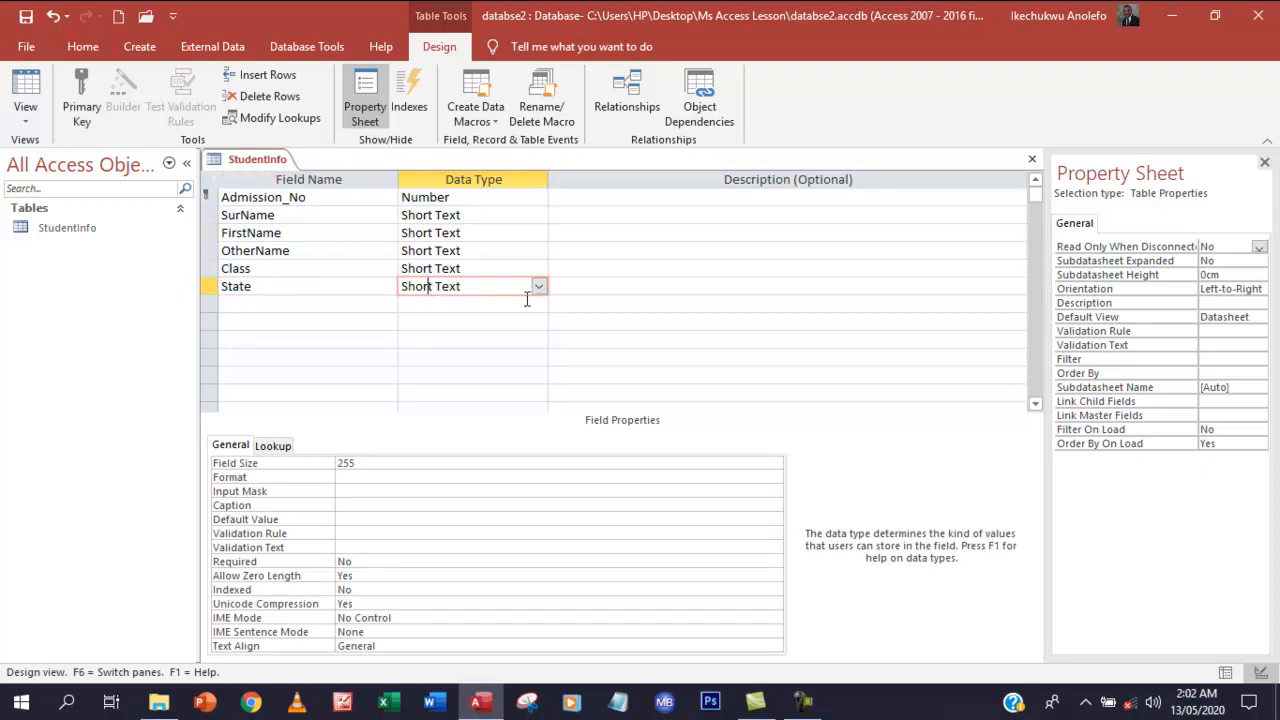
Add a Sports field with the Yes/No data type
left_click(281, 305)
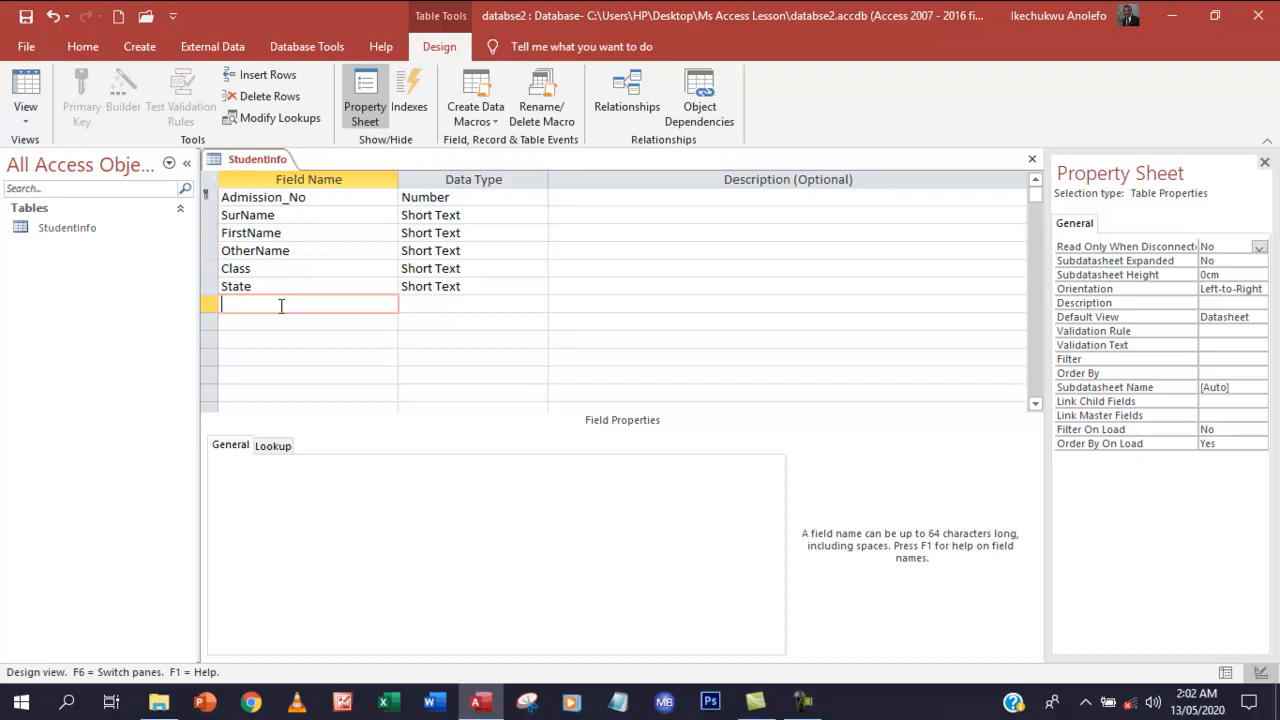
type("Sports")
left_click(444, 306)
left_click(539, 304)
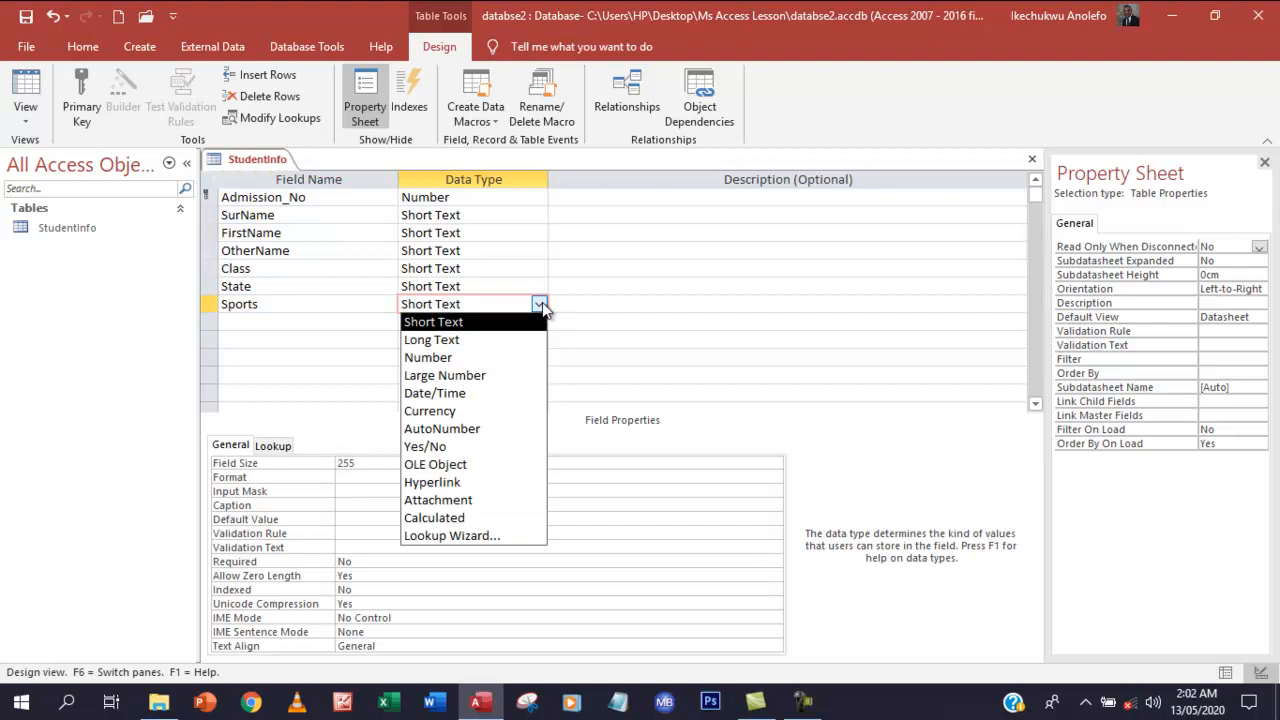
left_click(493, 449)
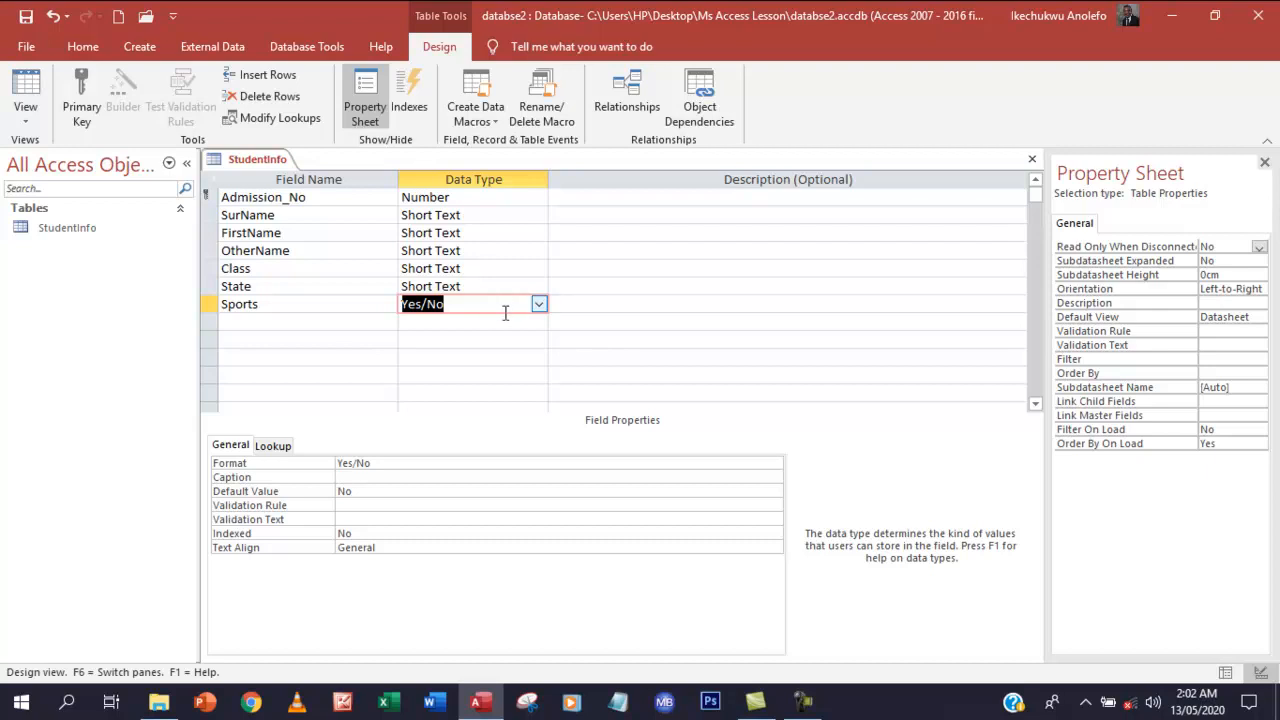
left_click(367, 290)
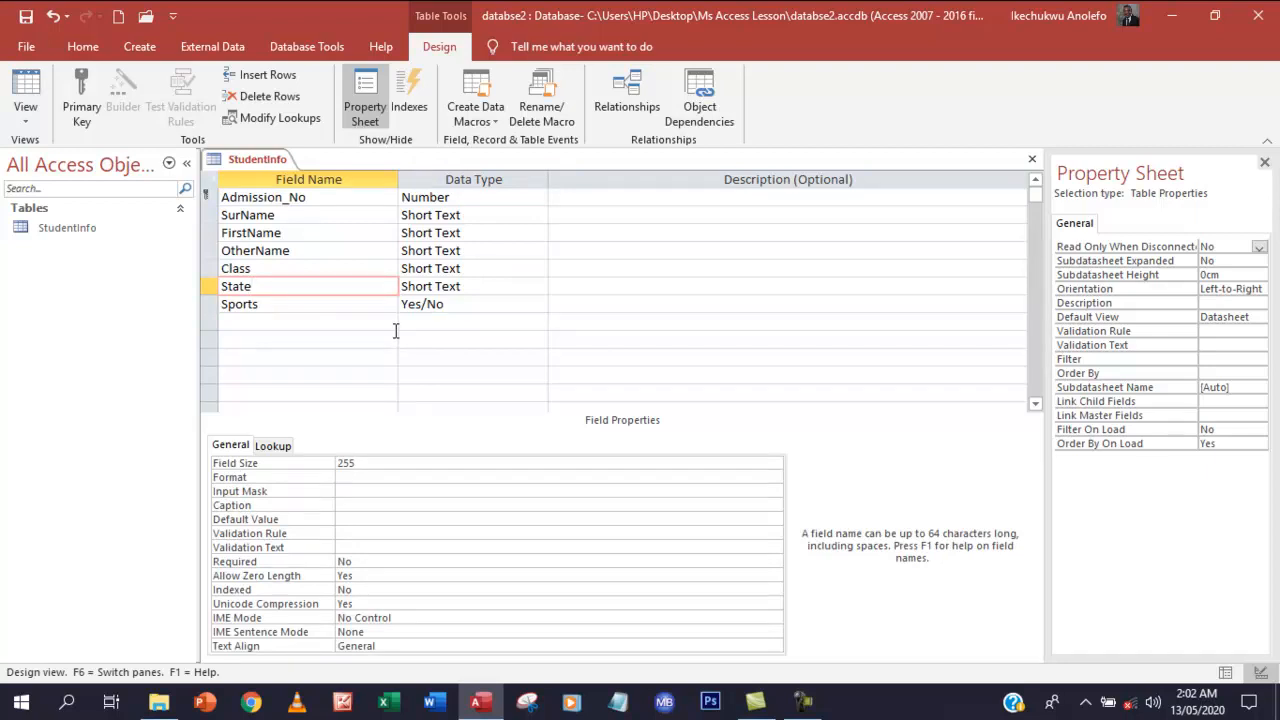
Switch StudentInfo to Datasheet View, choosing to save the table when prompted
left_click(37, 119)
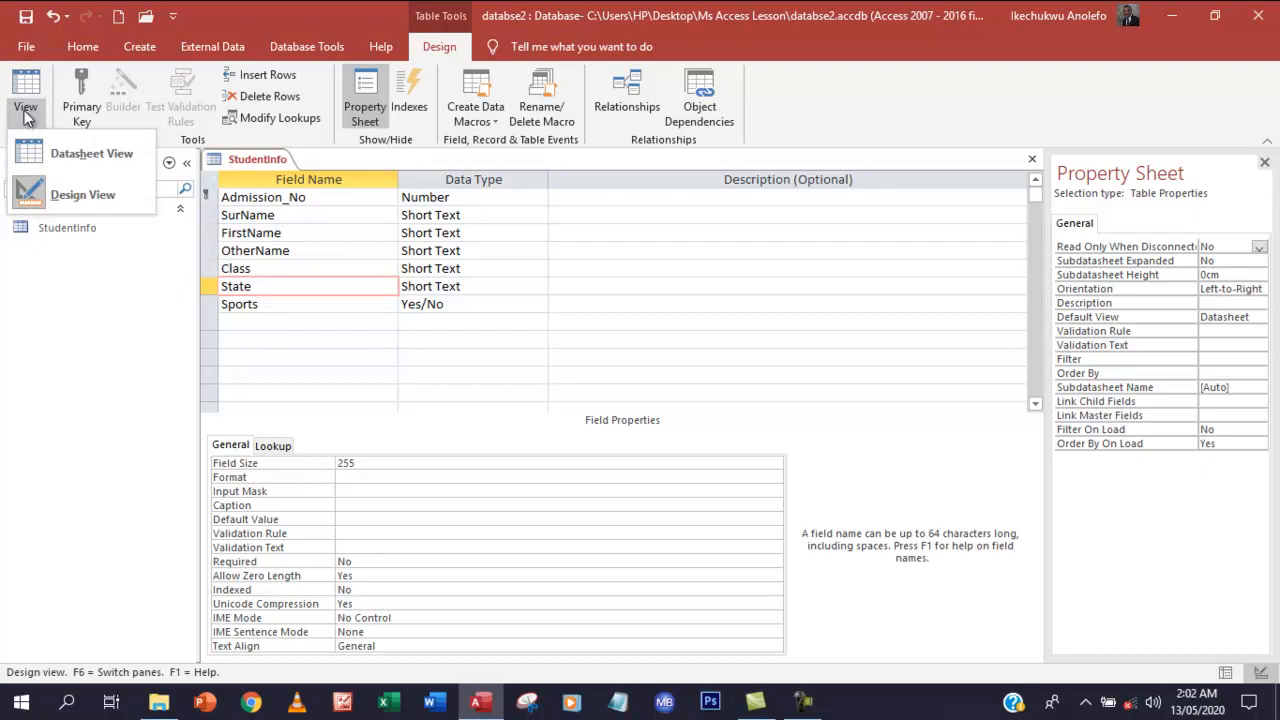
left_click(58, 151)
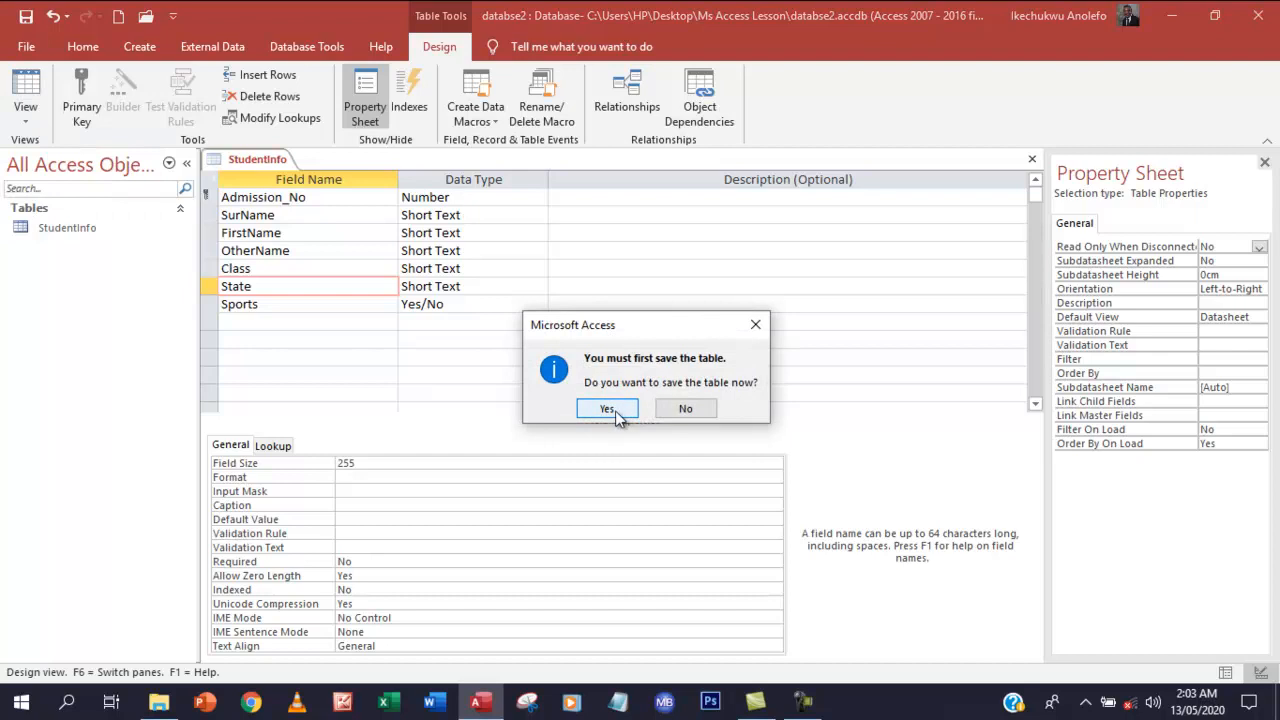
left_click(619, 417)
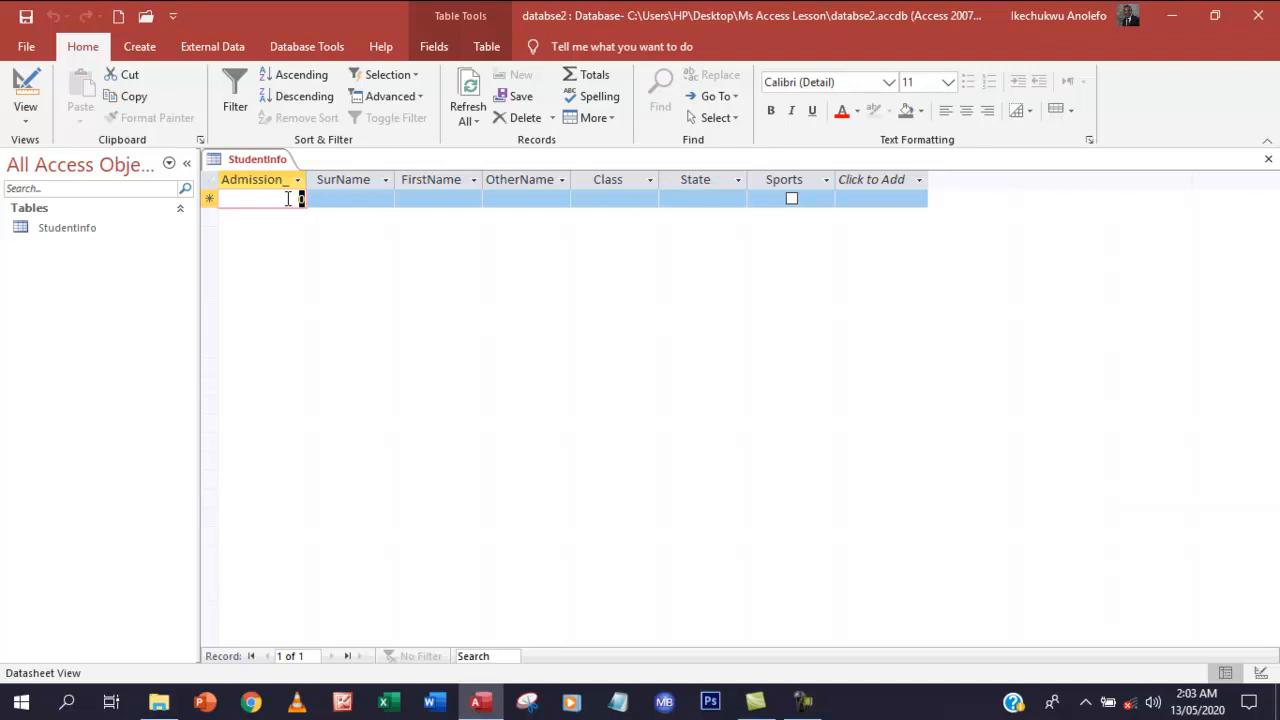
Enter admission number 1 in the first record's Admission_No cell
type("100")
type("1")
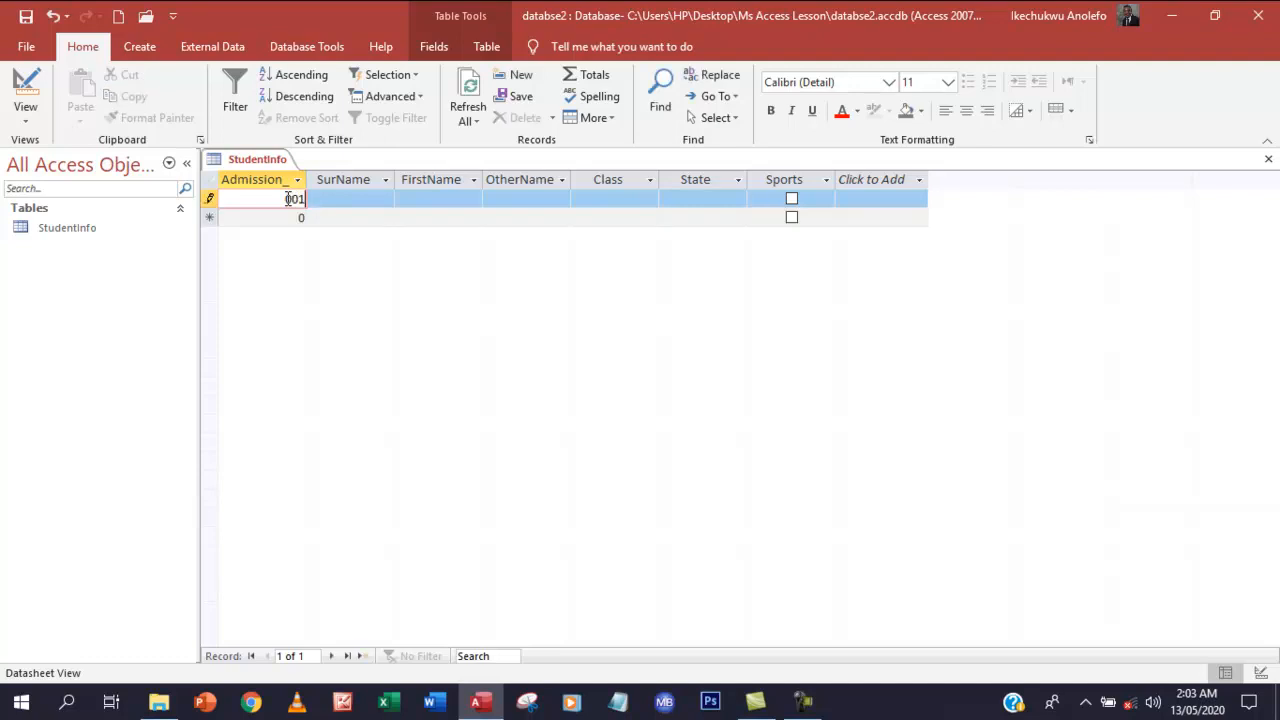
left_click(365, 201)
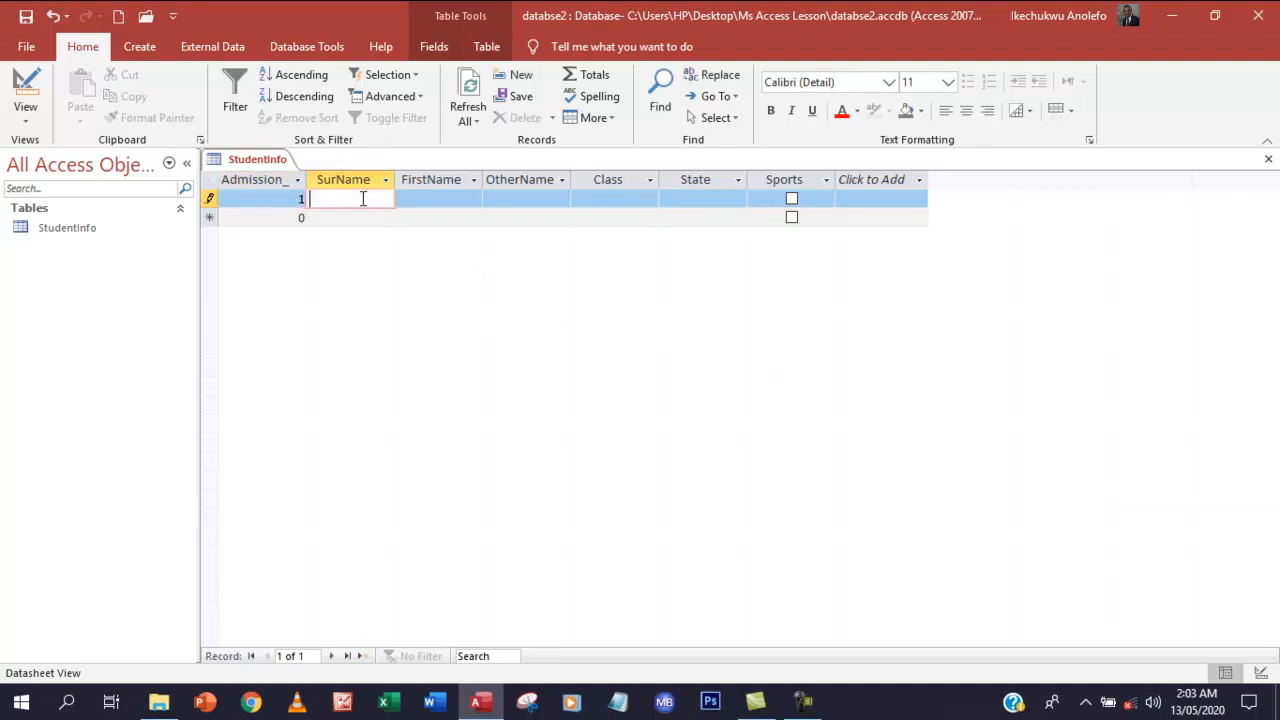
left_click(299, 203)
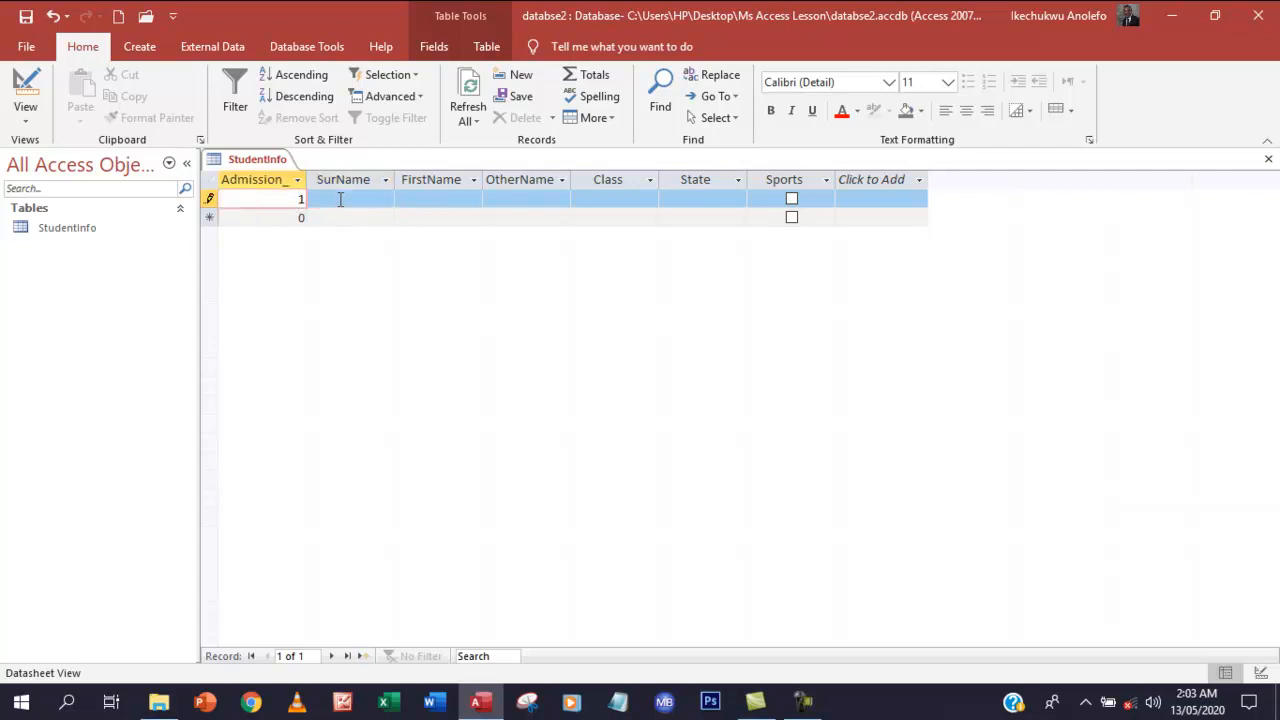
left_click(338, 201)
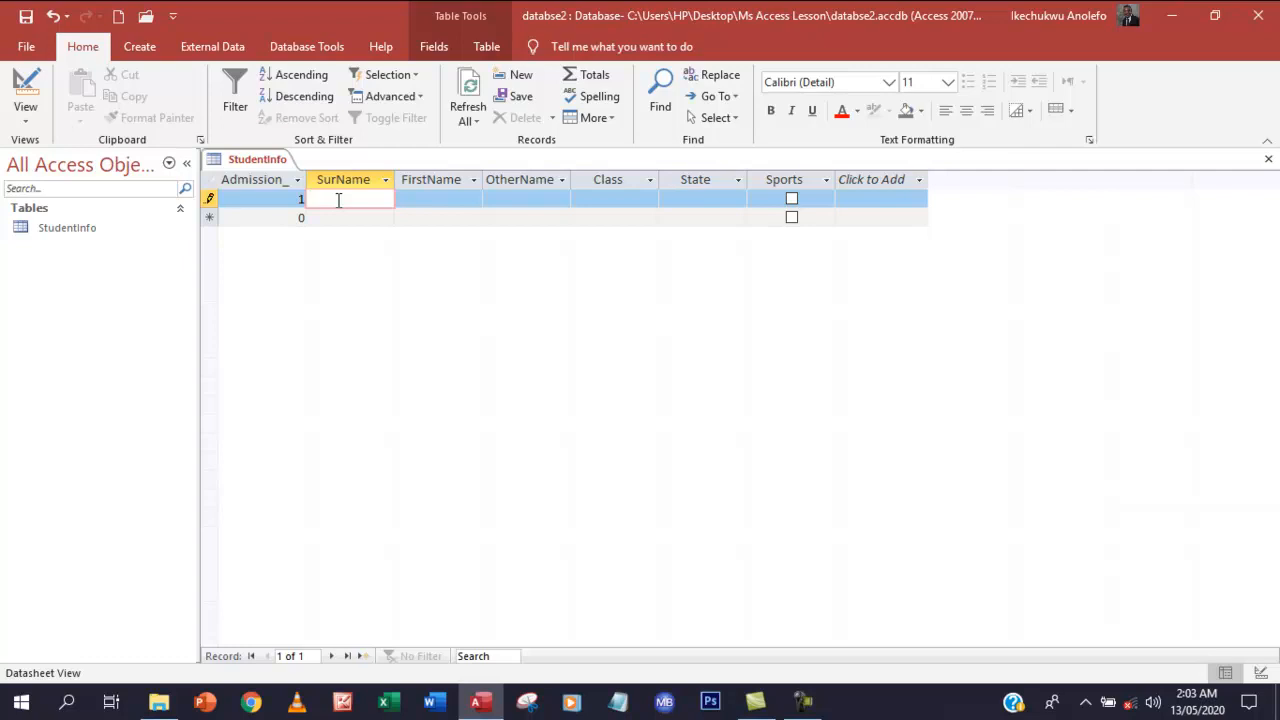
Fill in the first student's surname, first name and other name
left_click(453, 203)
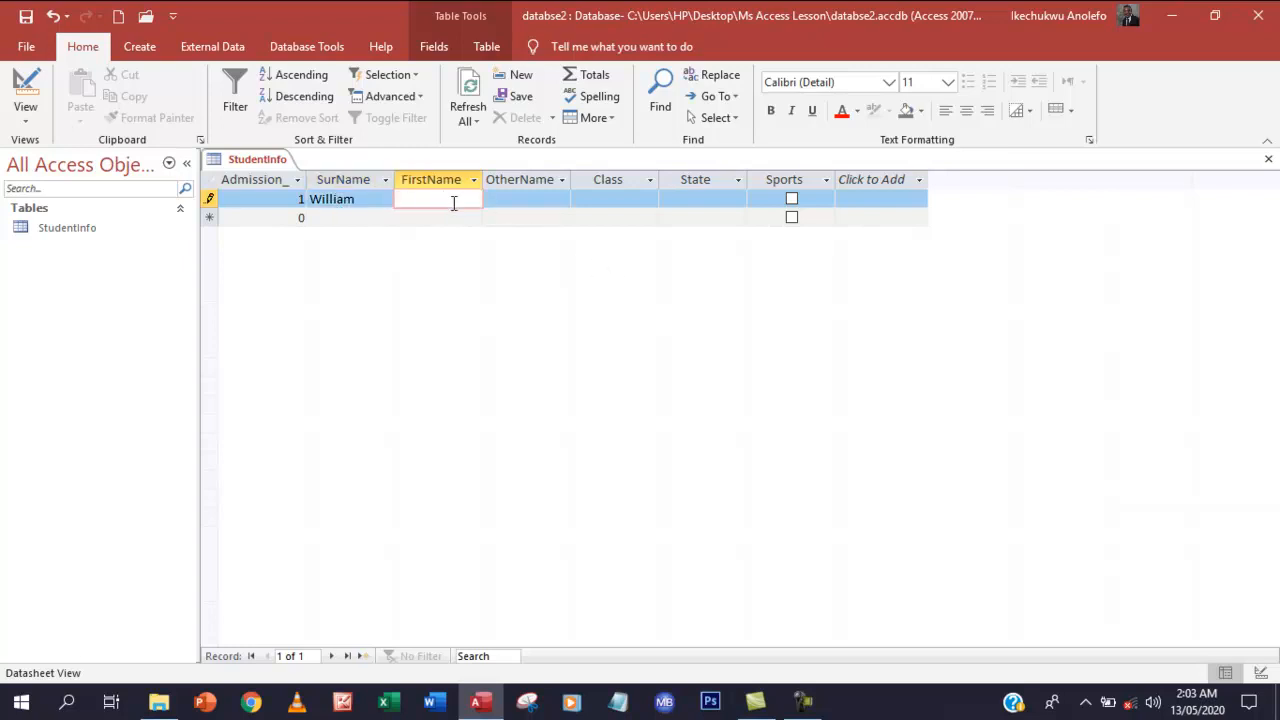
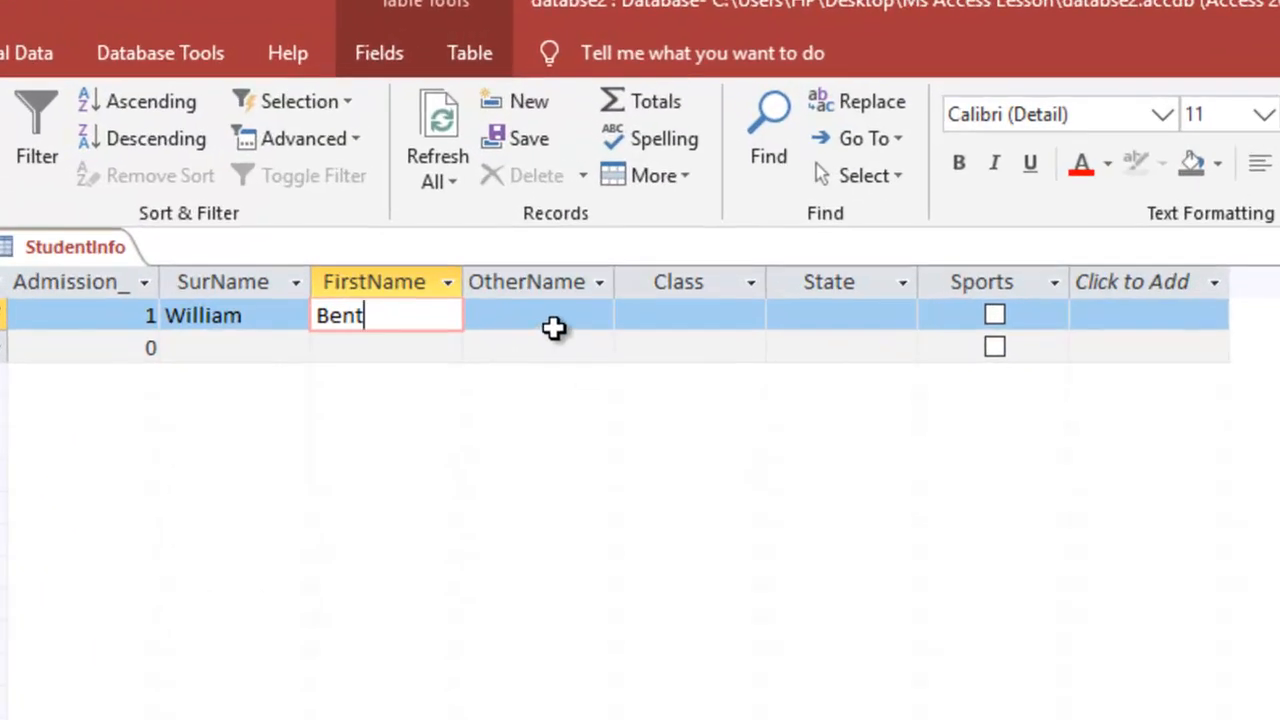
left_click(557, 312)
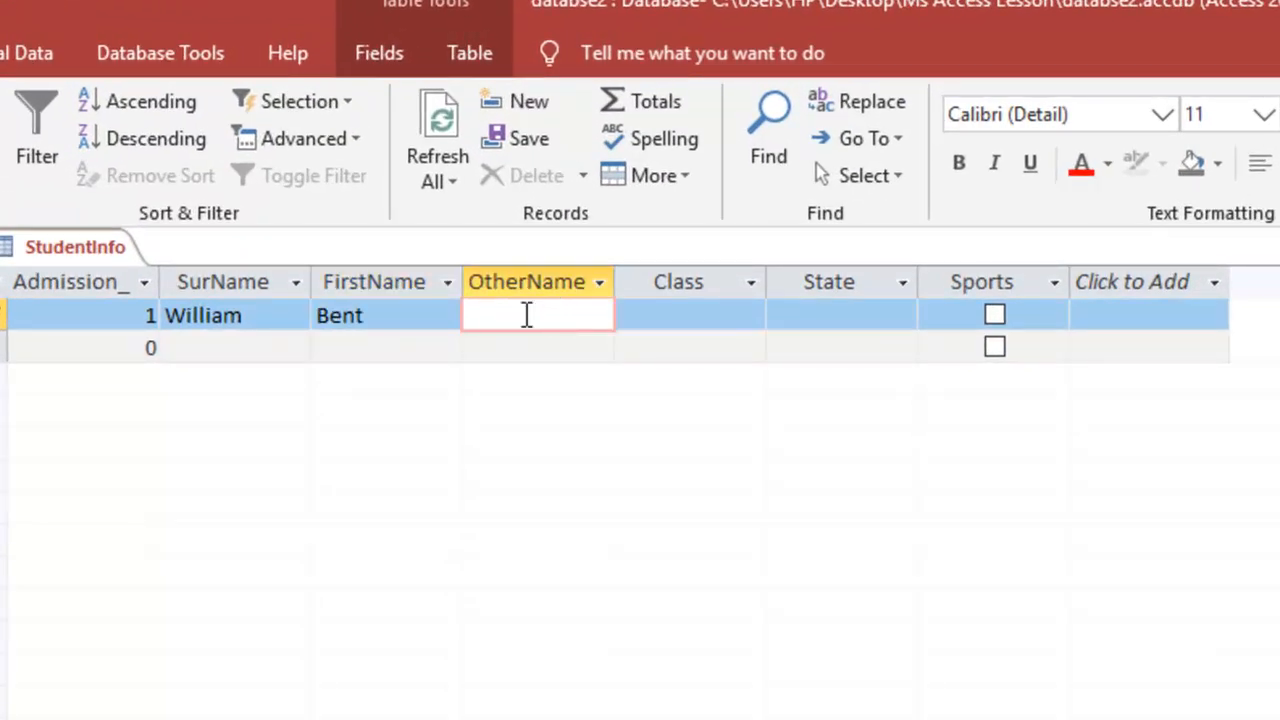
type("Ch")
key("BackSpace")
key("BackSpace")
Set the first record's Class to Year 10 and State to Lagos, then save it
left_click(712, 313)
type("Year")
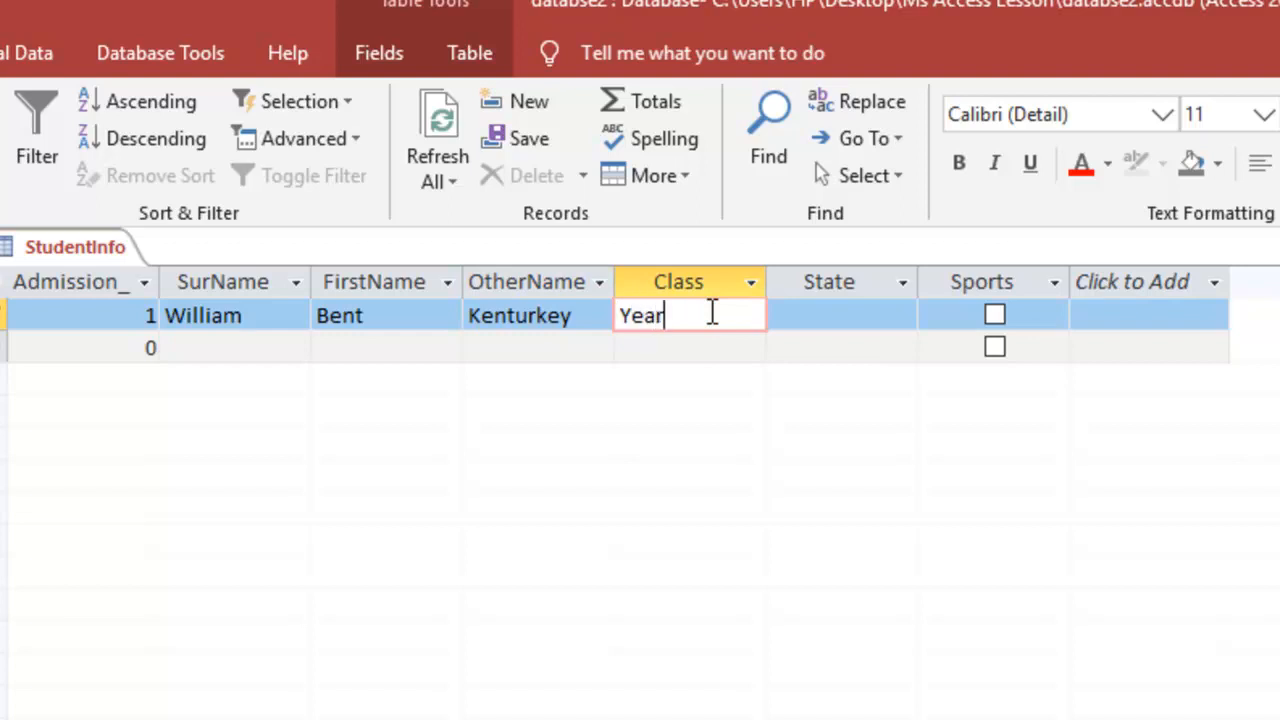
type(" 10")
left_click(849, 317)
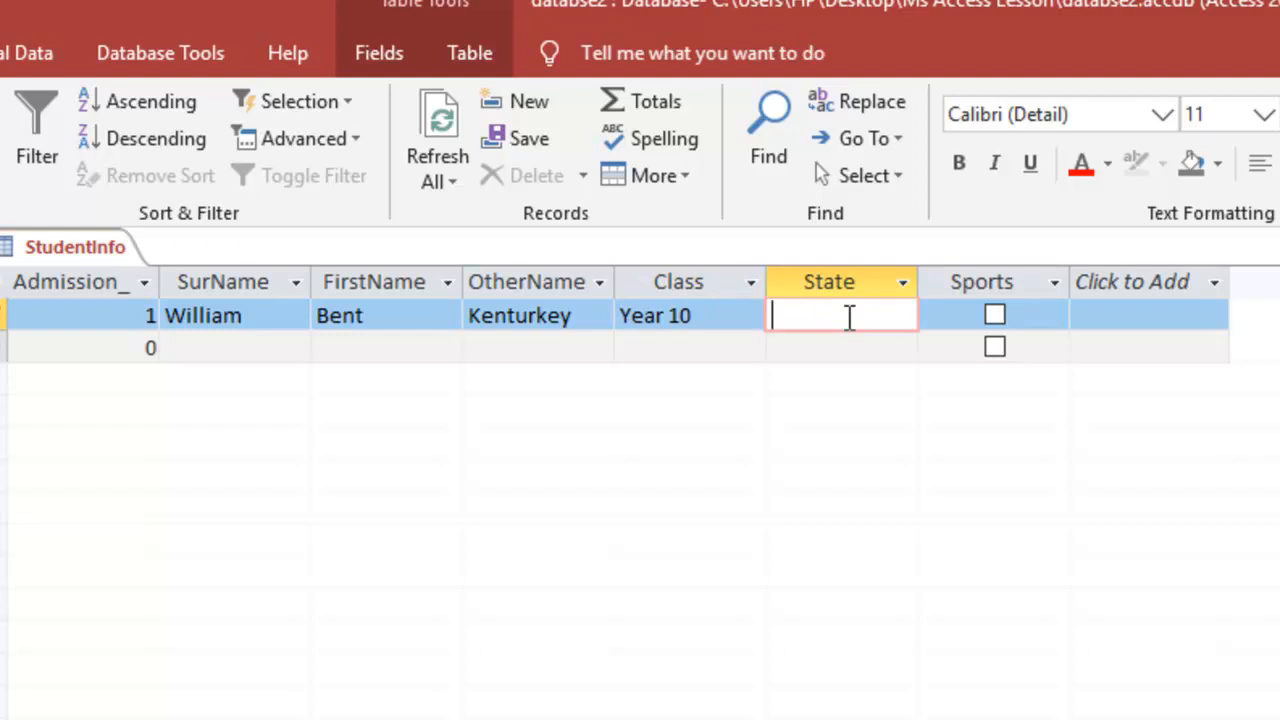
type("Laga")
type("s")
key("BackSpace")
key("BackSpace")
type("os")
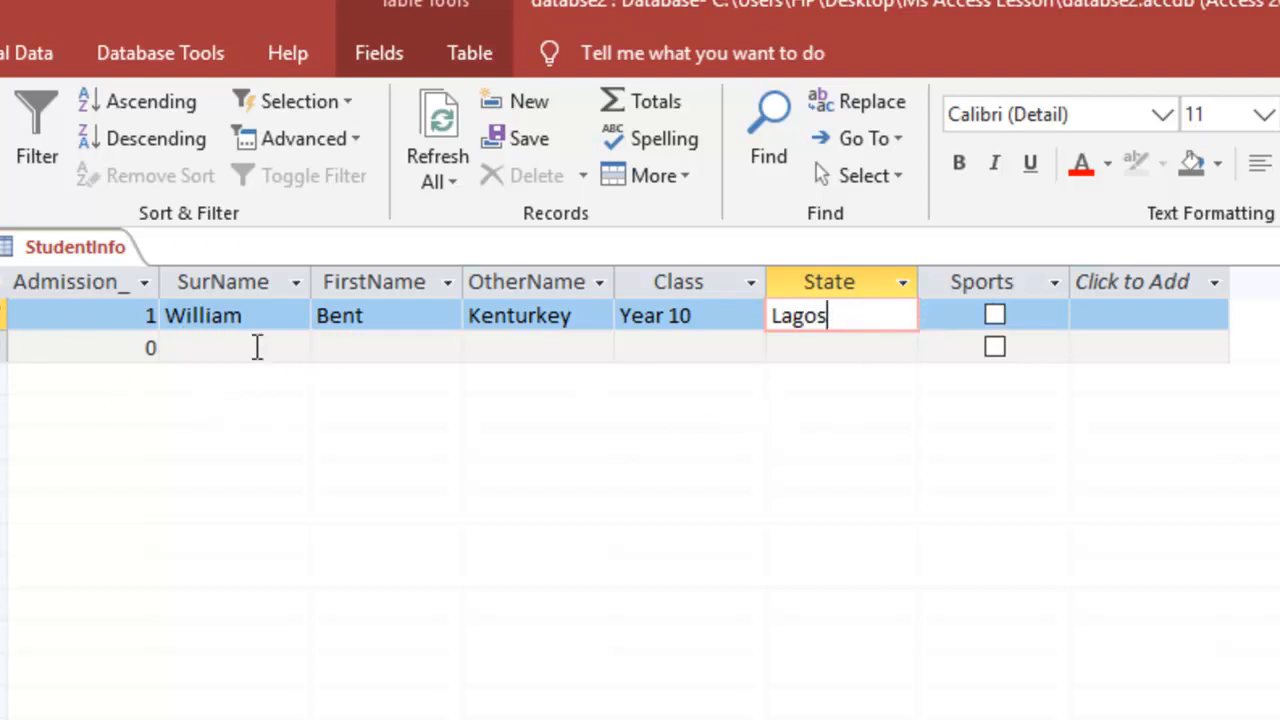
left_click(205, 355)
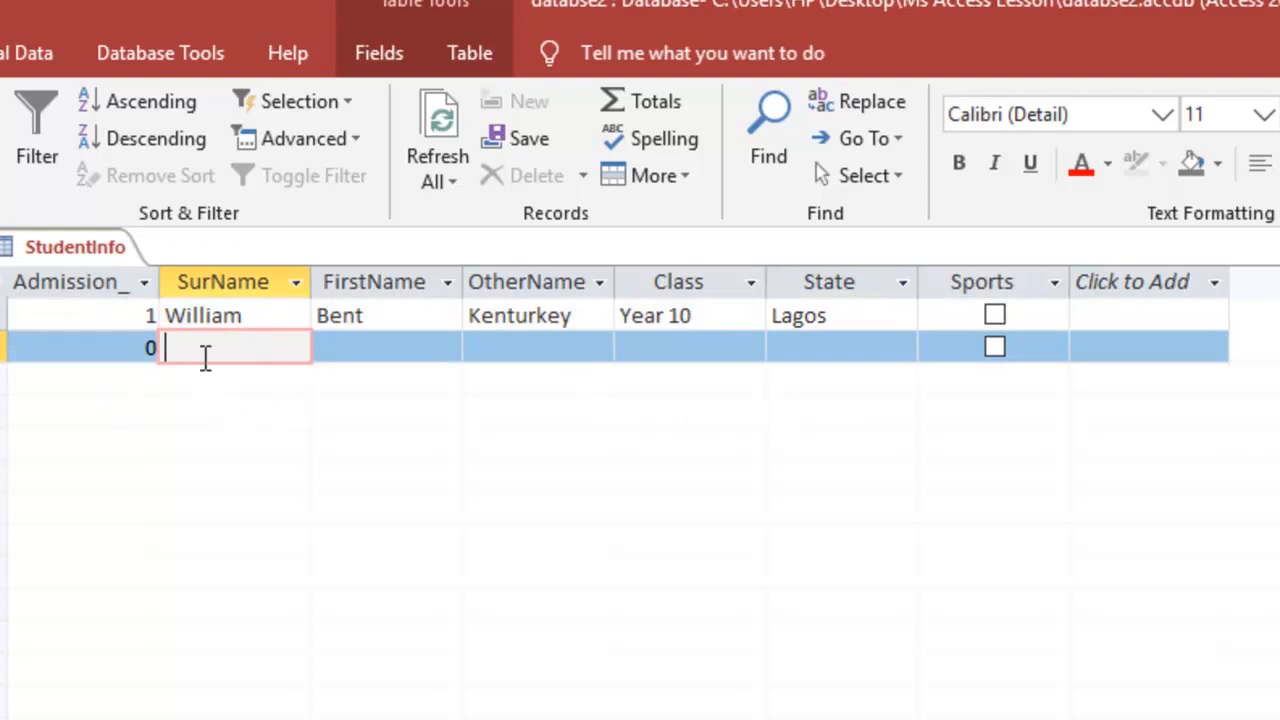
Replace the new record's default 0 admission number with 2
left_click(131, 355)
double_click(117, 355)
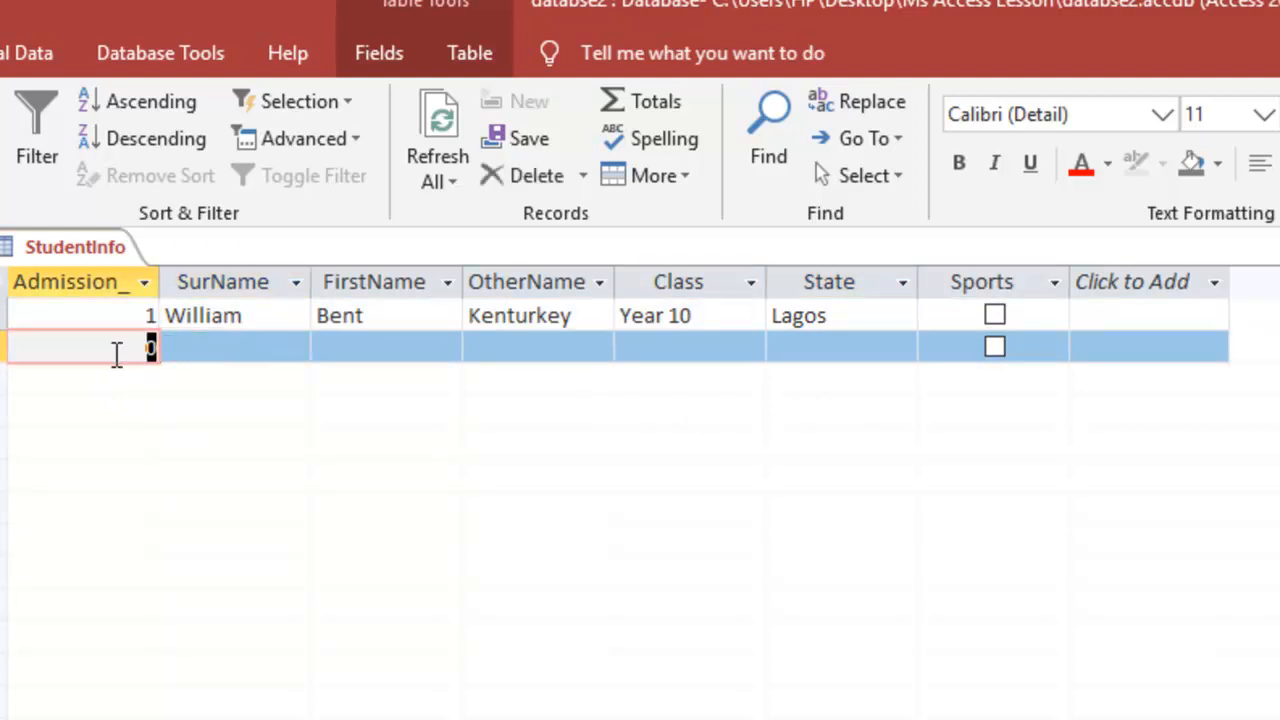
type("2")
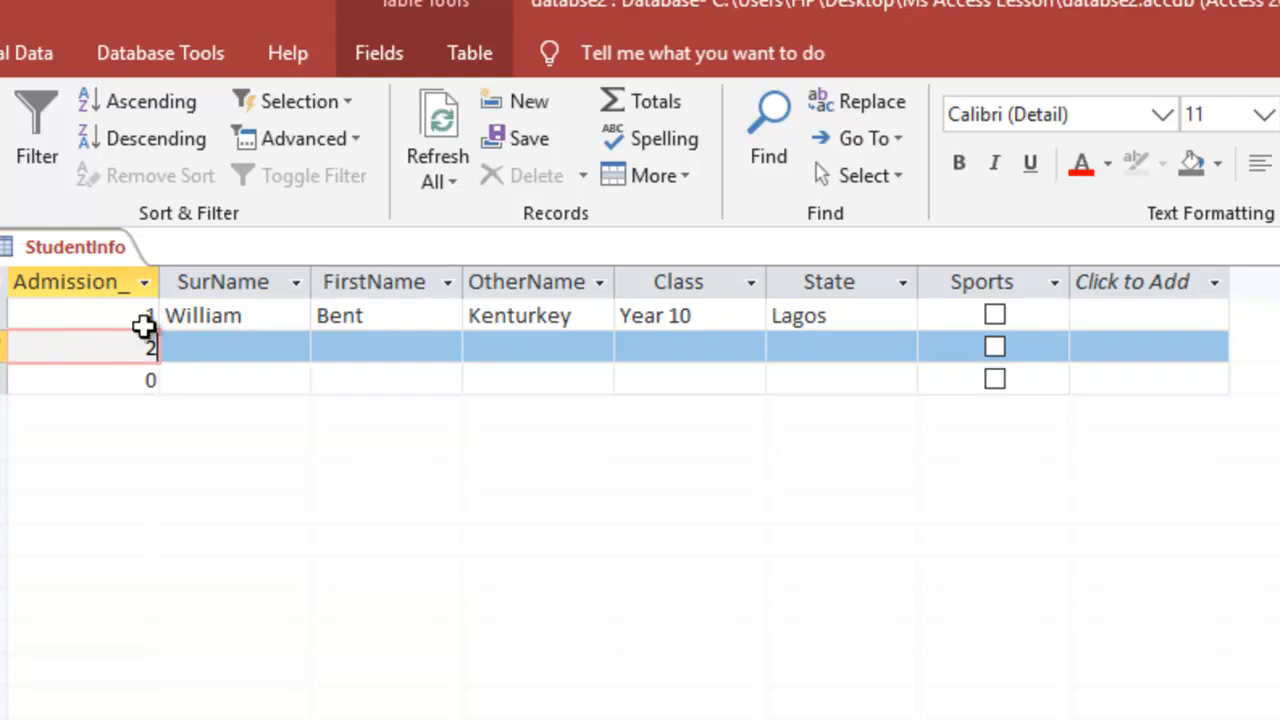
left_click(210, 348)
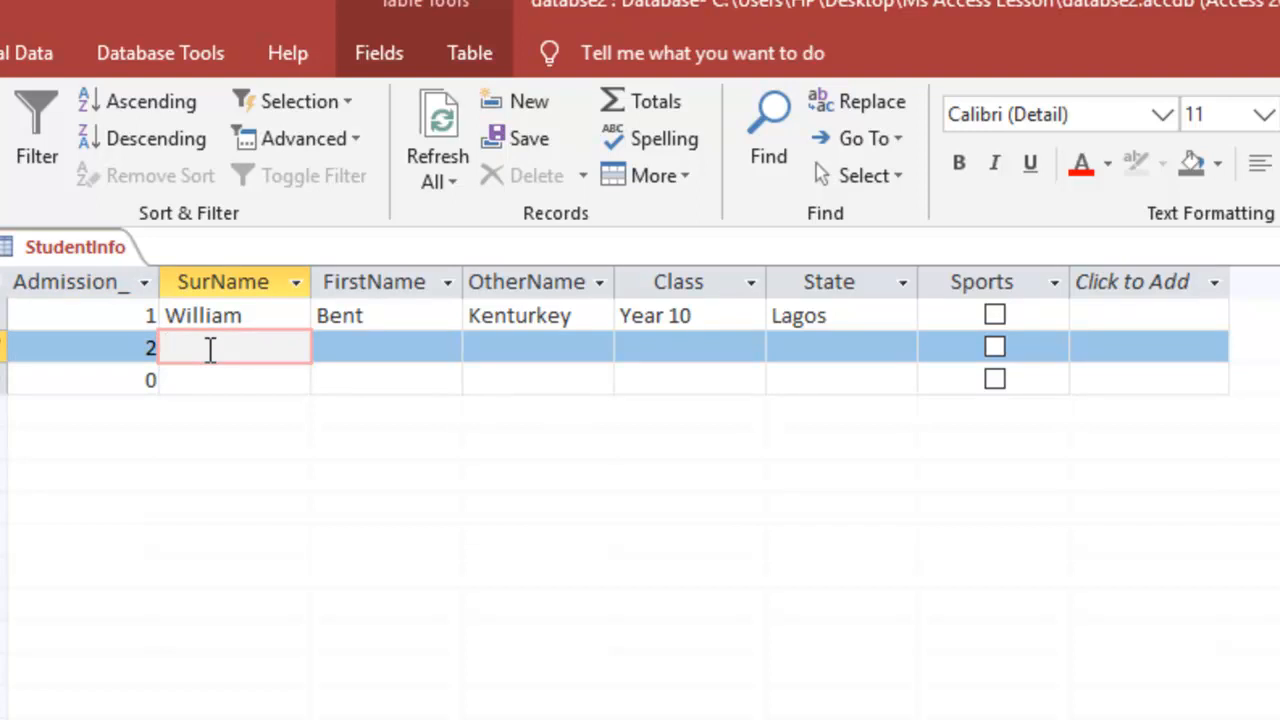
left_click(148, 318)
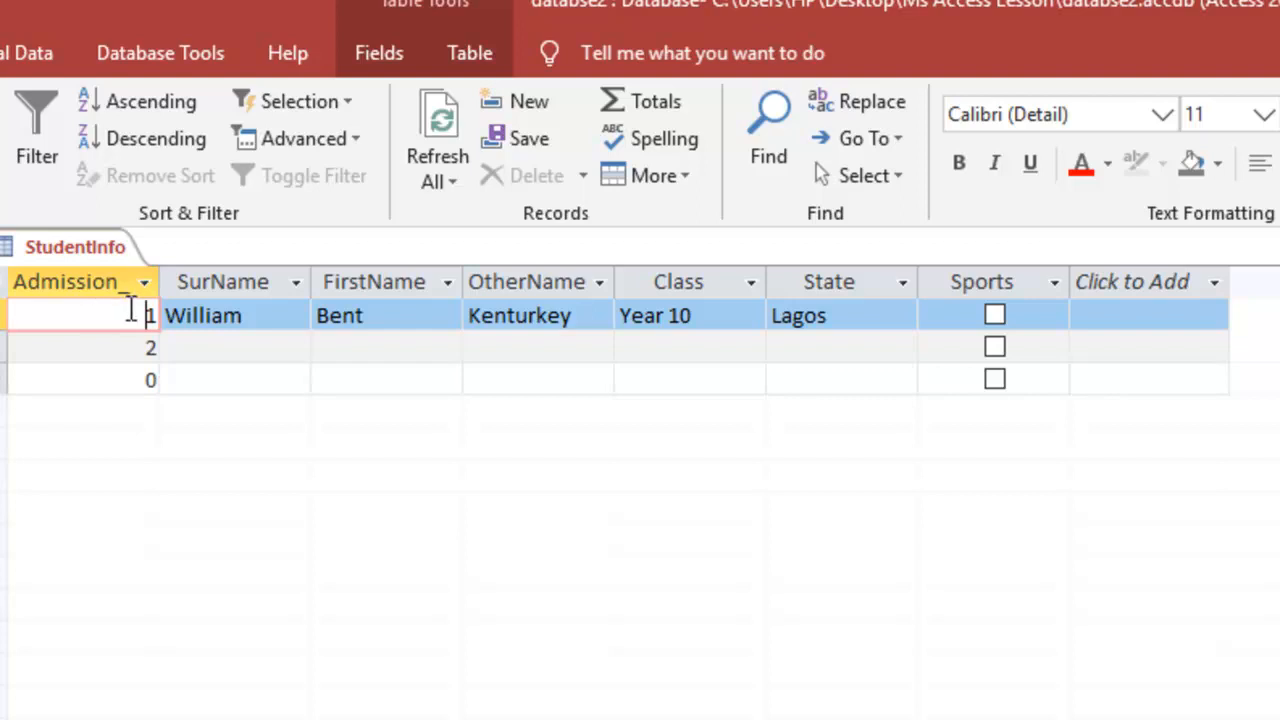
left_click(229, 349)
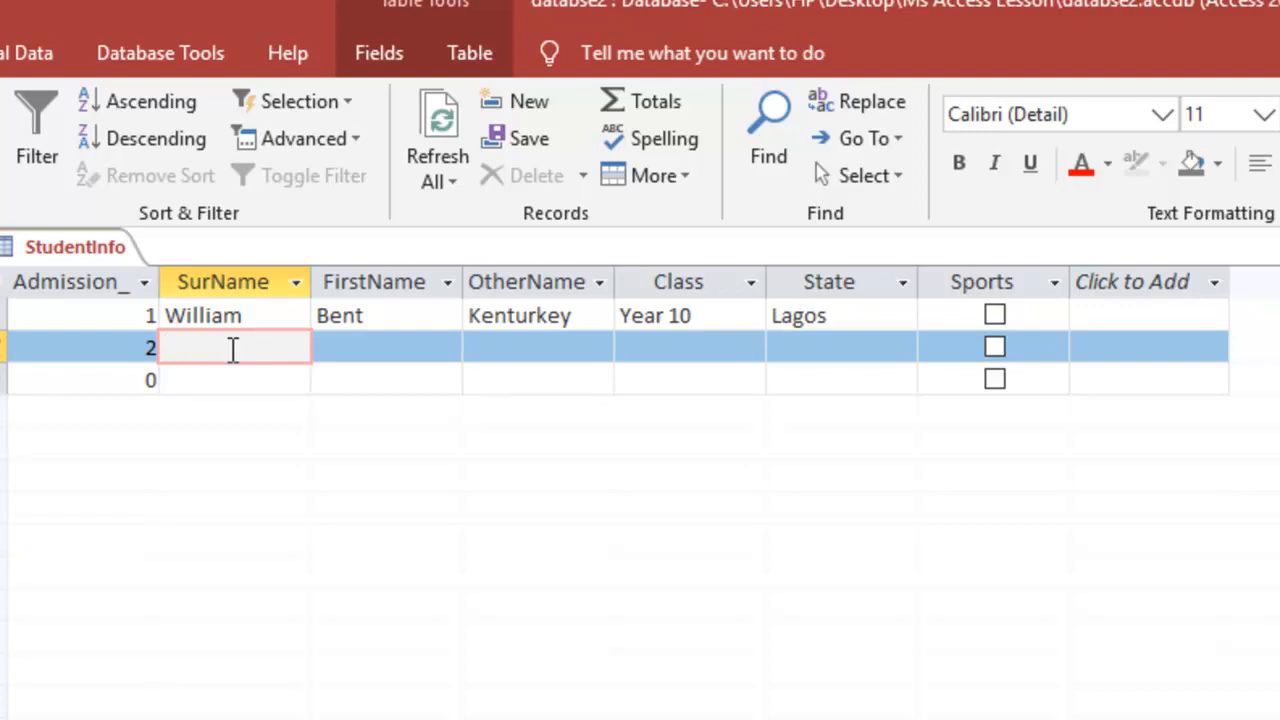
Enter the second student's surname, first name and other name
type("Anolefod")
key("BackSpace")
left_click(345, 352)
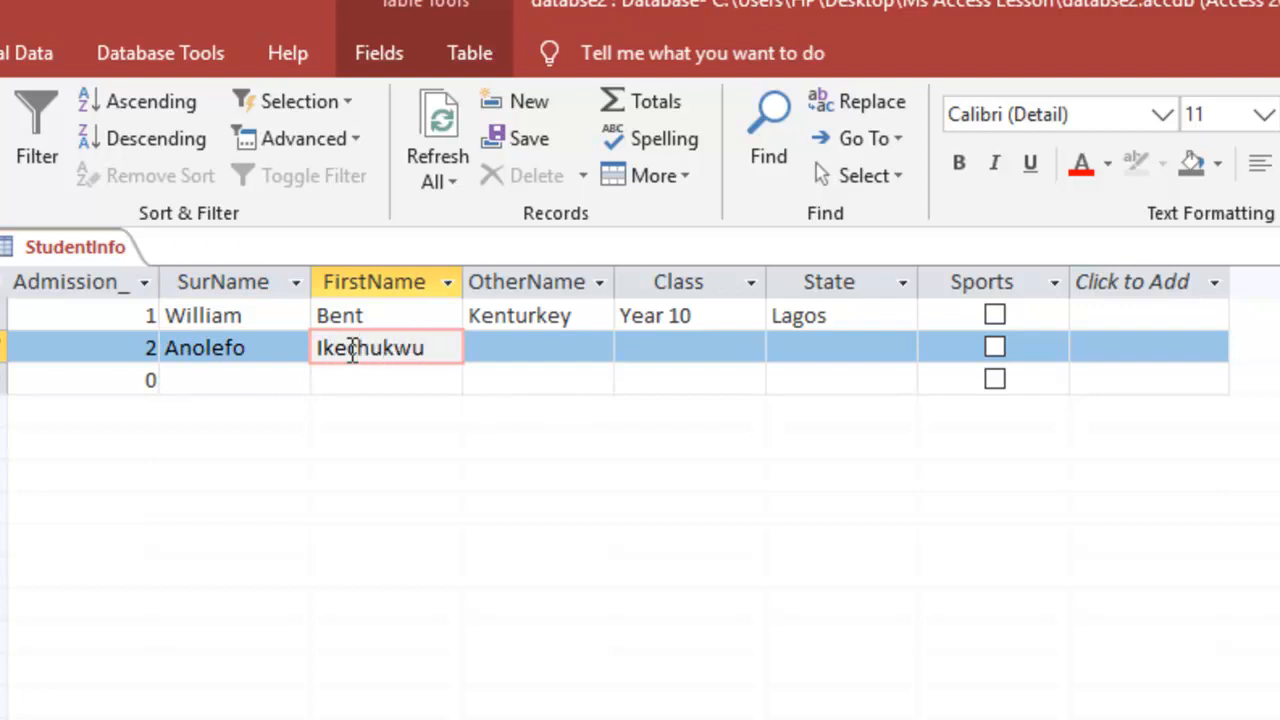
left_click(532, 350)
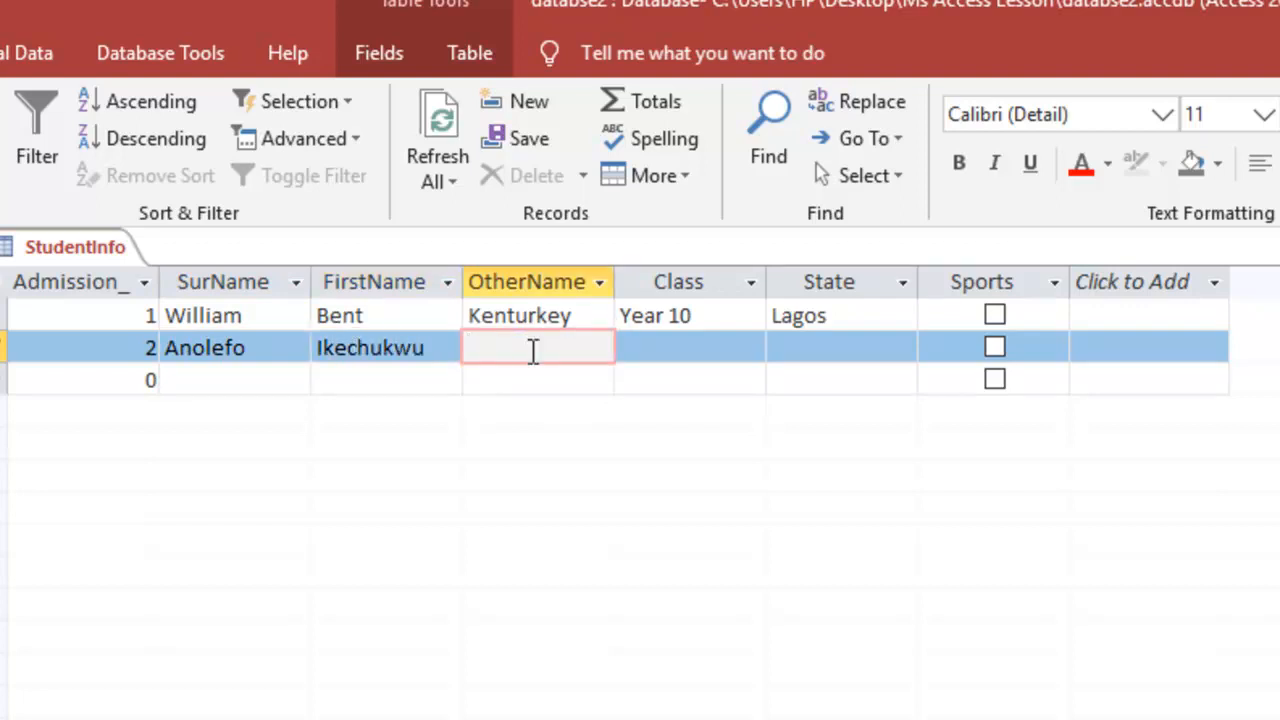
type("ude")
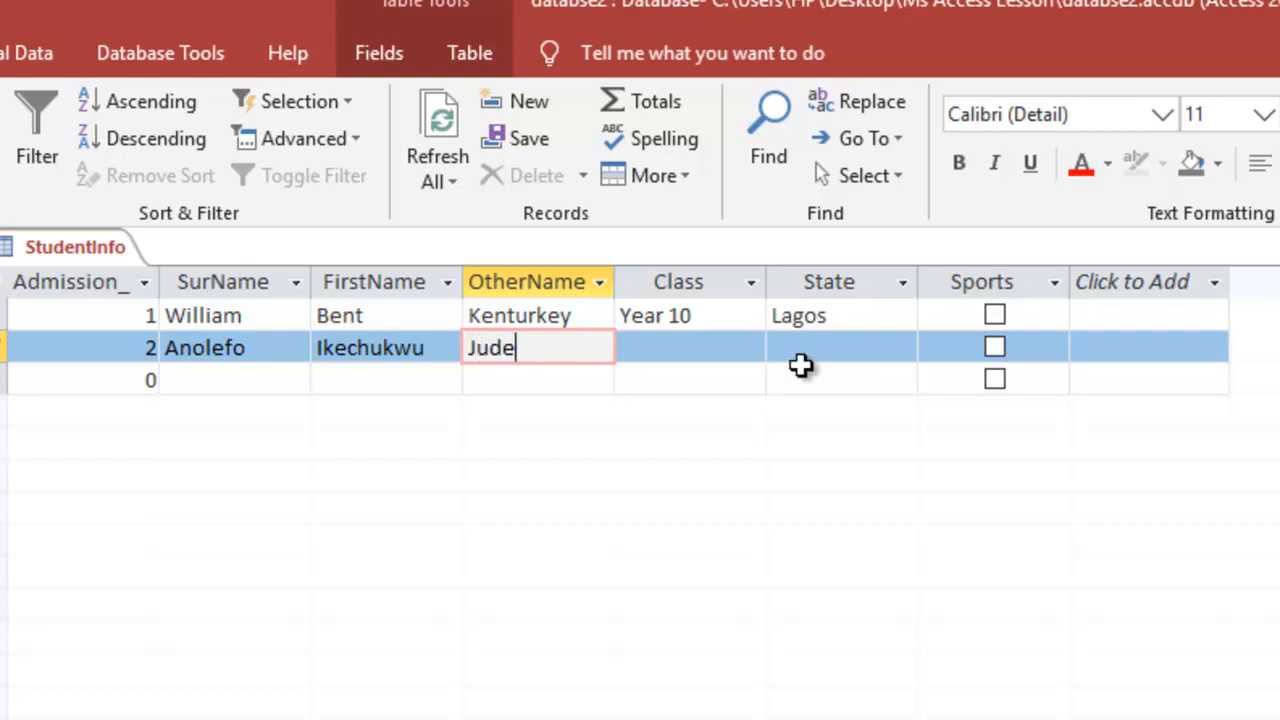
Set the second record's Class to year 12 and State to Anambra, then save it
left_click(700, 349)
type("year")
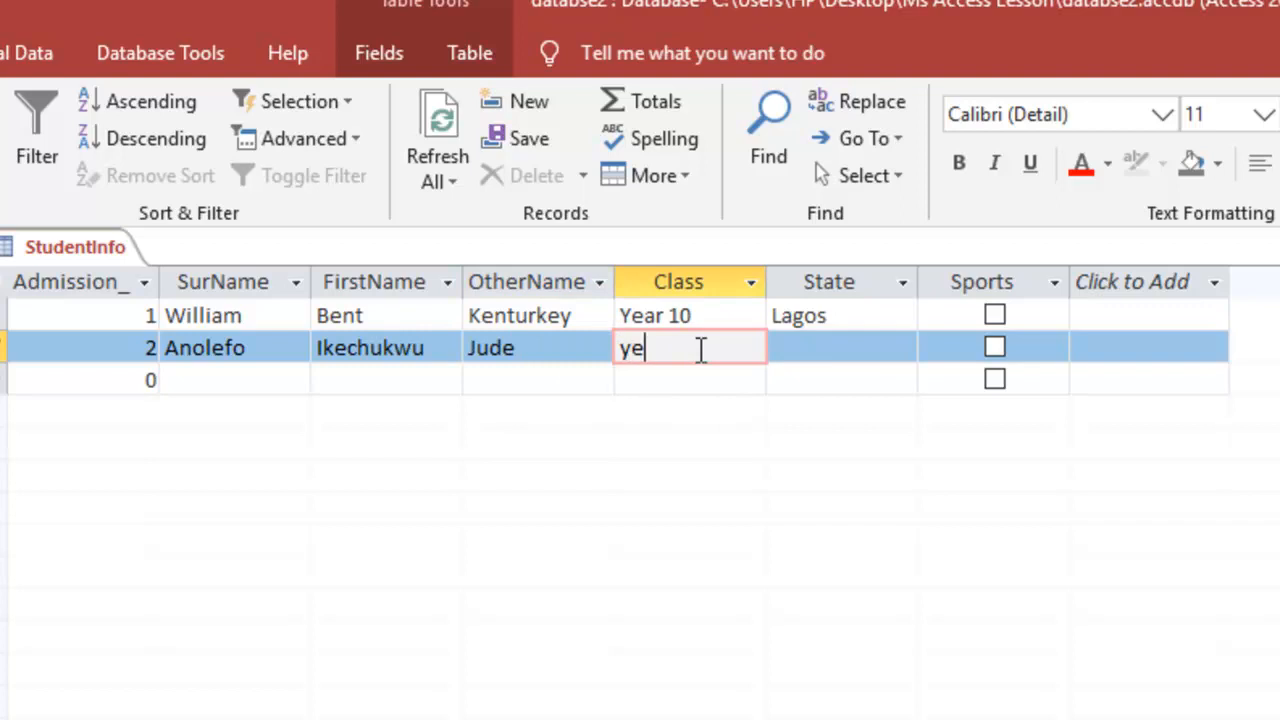
key("BackSpace")
key("BackSpace")
type("ar 12")
left_click(818, 349)
type("Anambr")
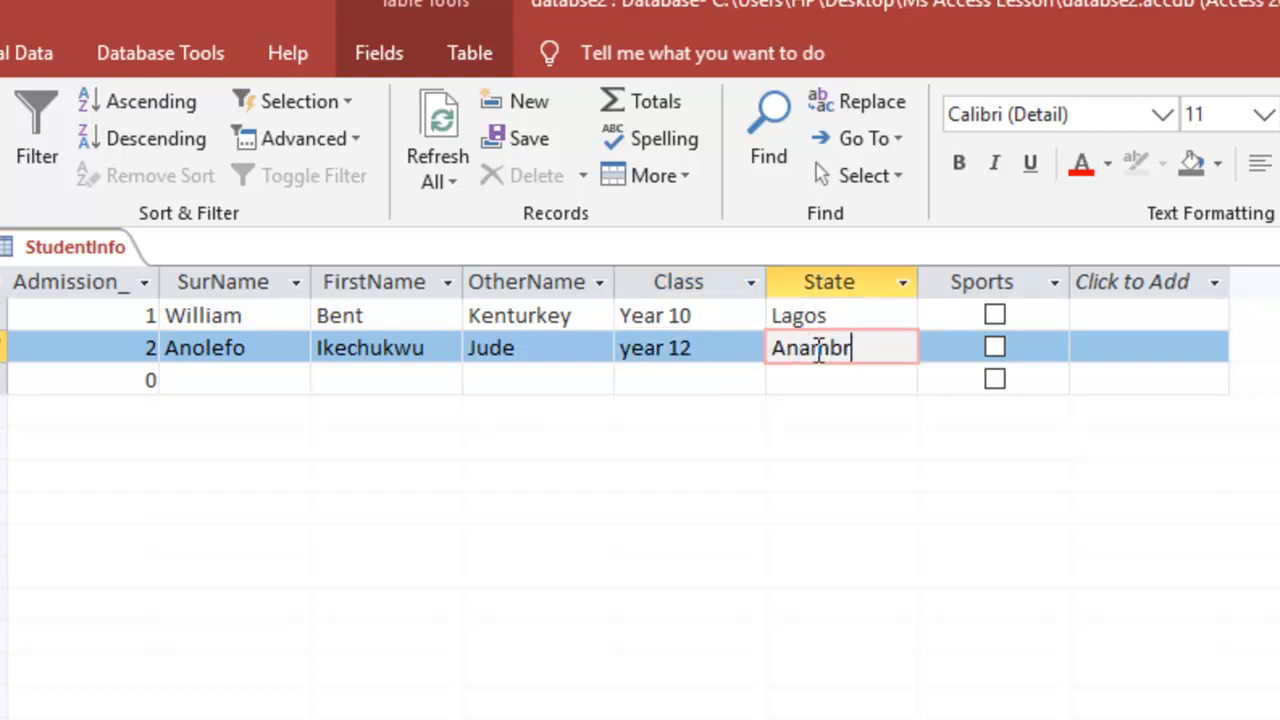
type("a")
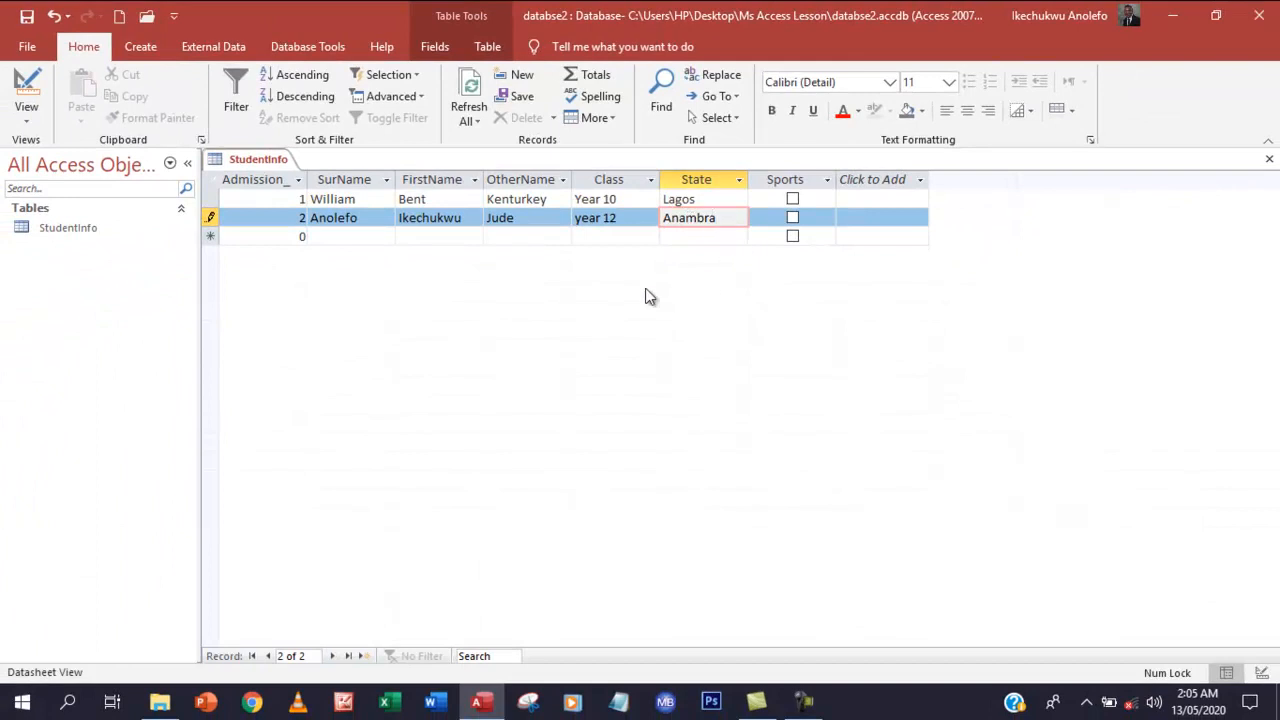
left_click(538, 240)
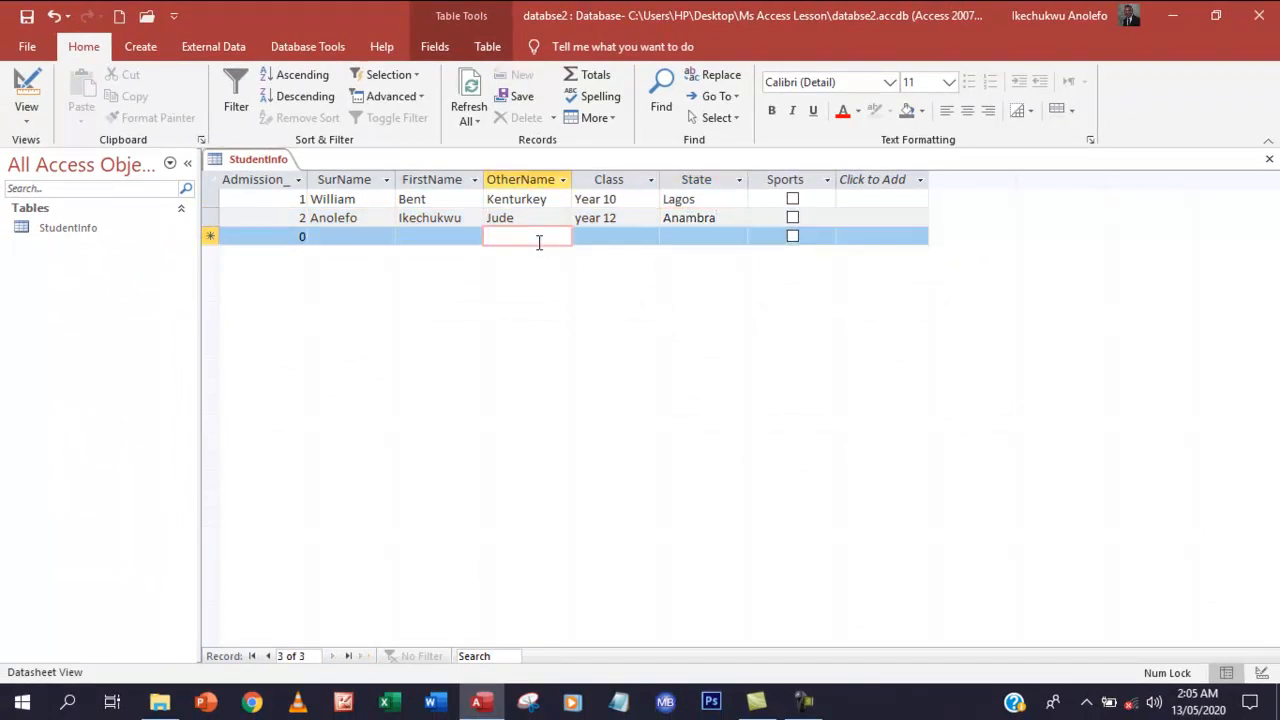
In Design View, add a new field named phone_no below Sports
left_click(31, 108)
left_click(60, 192)
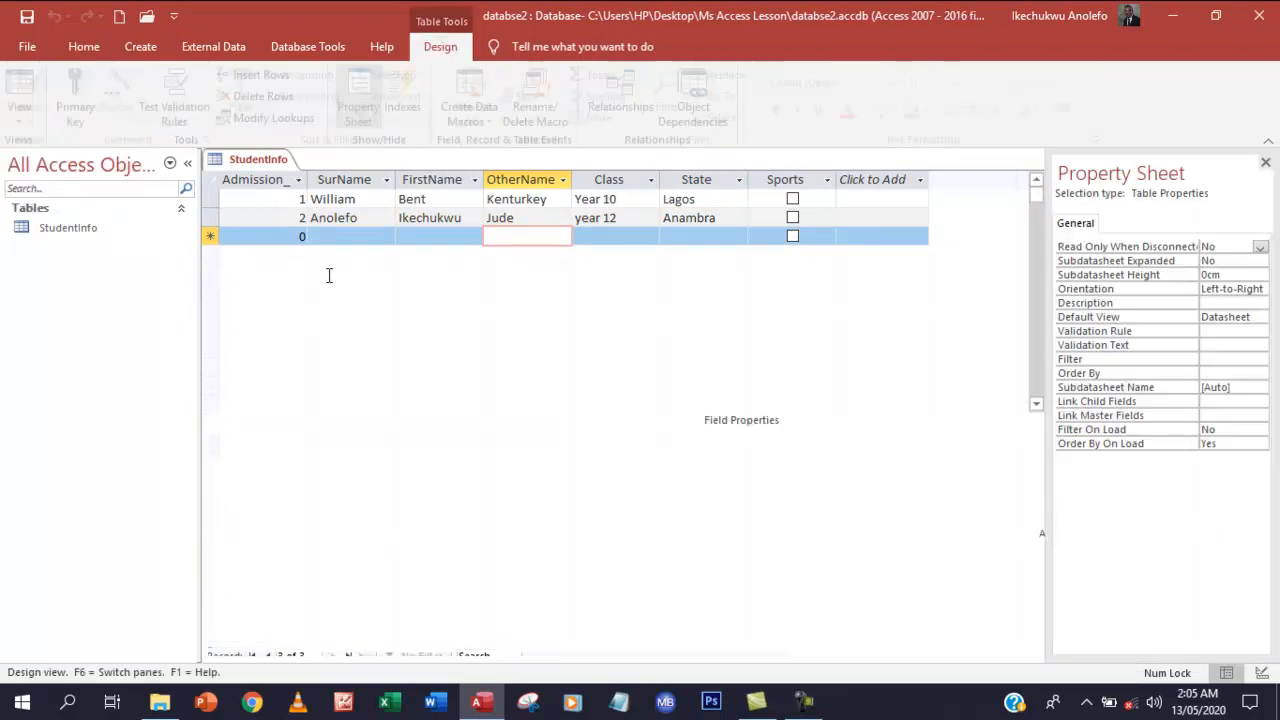
left_click(255, 322)
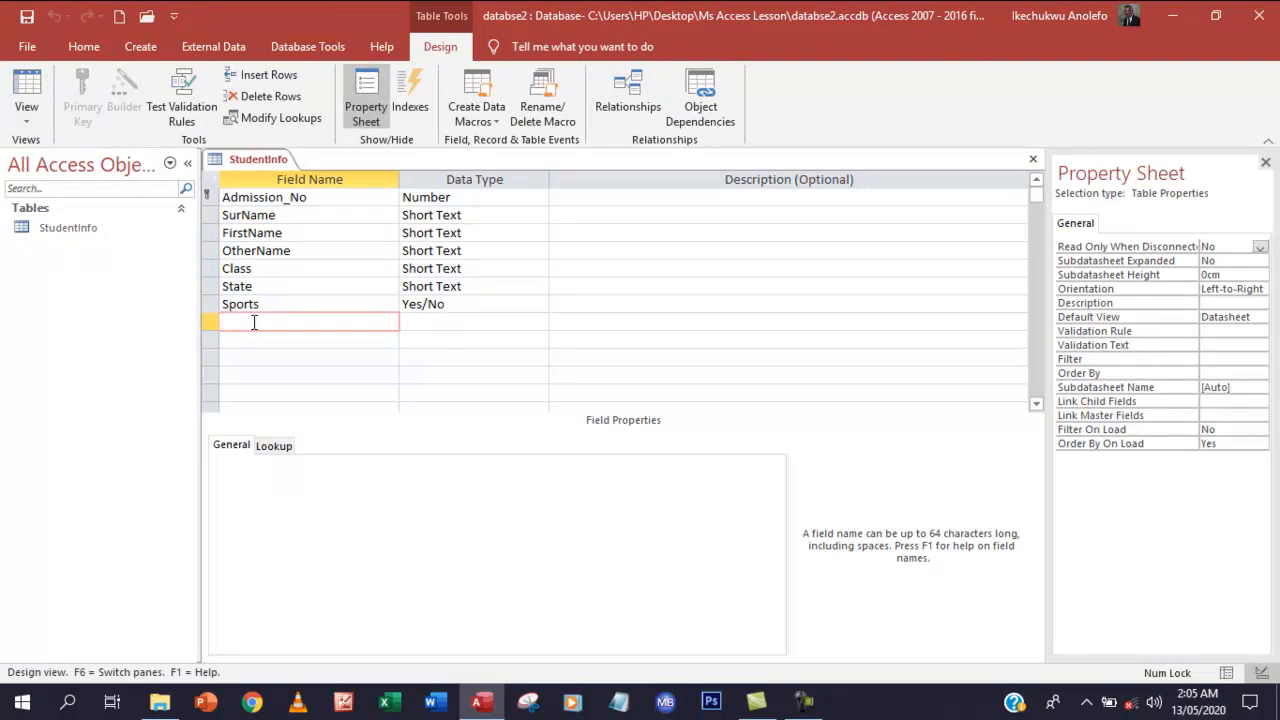
type("phone")
type("_no")
Make phone_no a Number field and switch back to Datasheet View
left_click(415, 321)
left_click(540, 322)
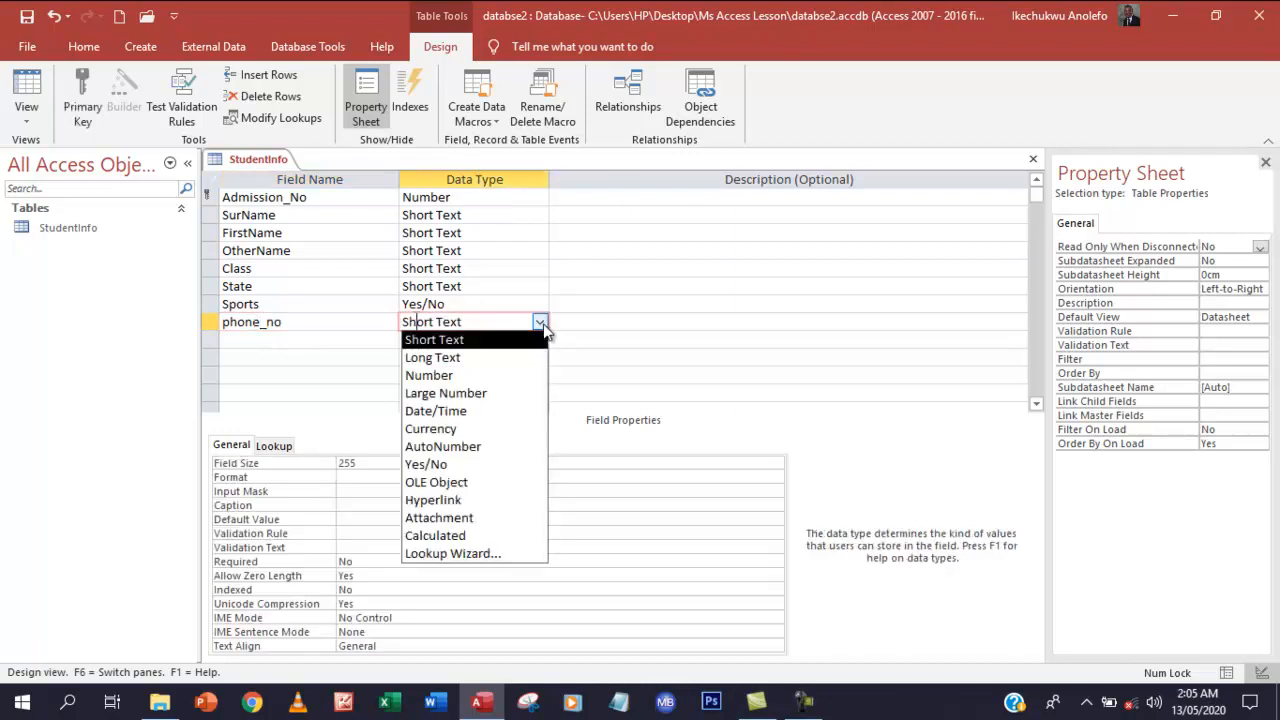
left_click(430, 374)
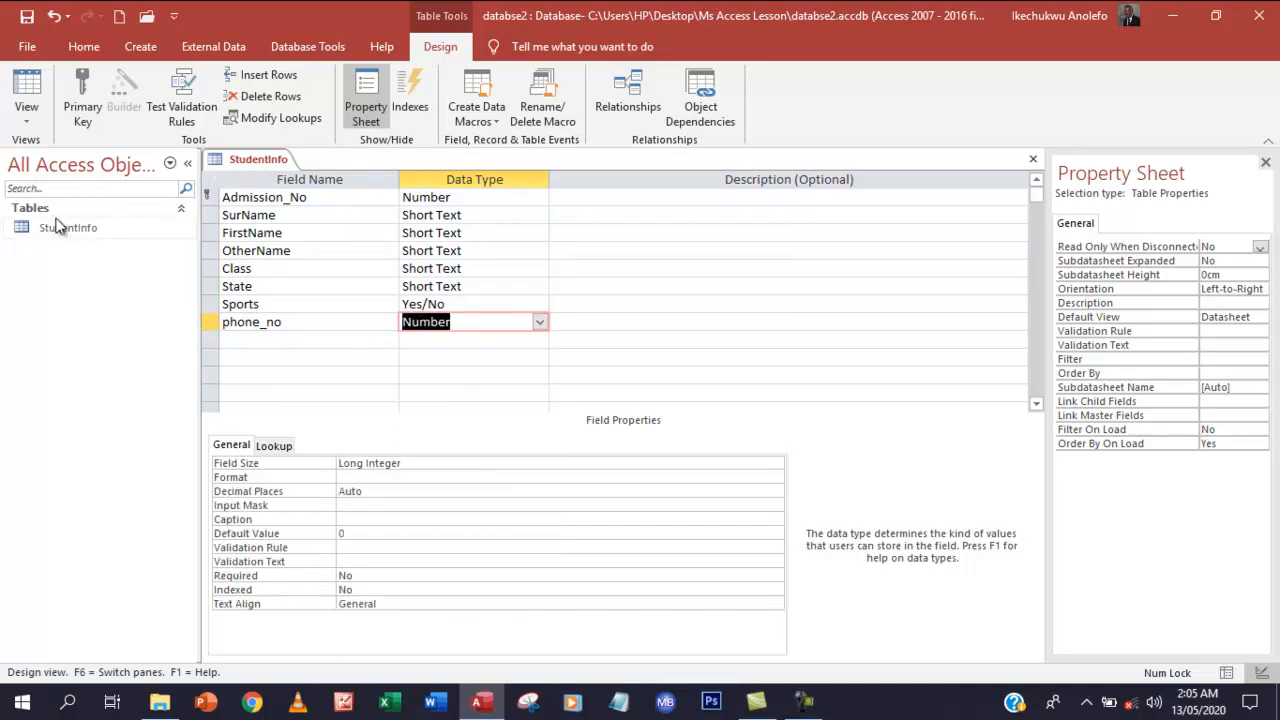
left_click(43, 115)
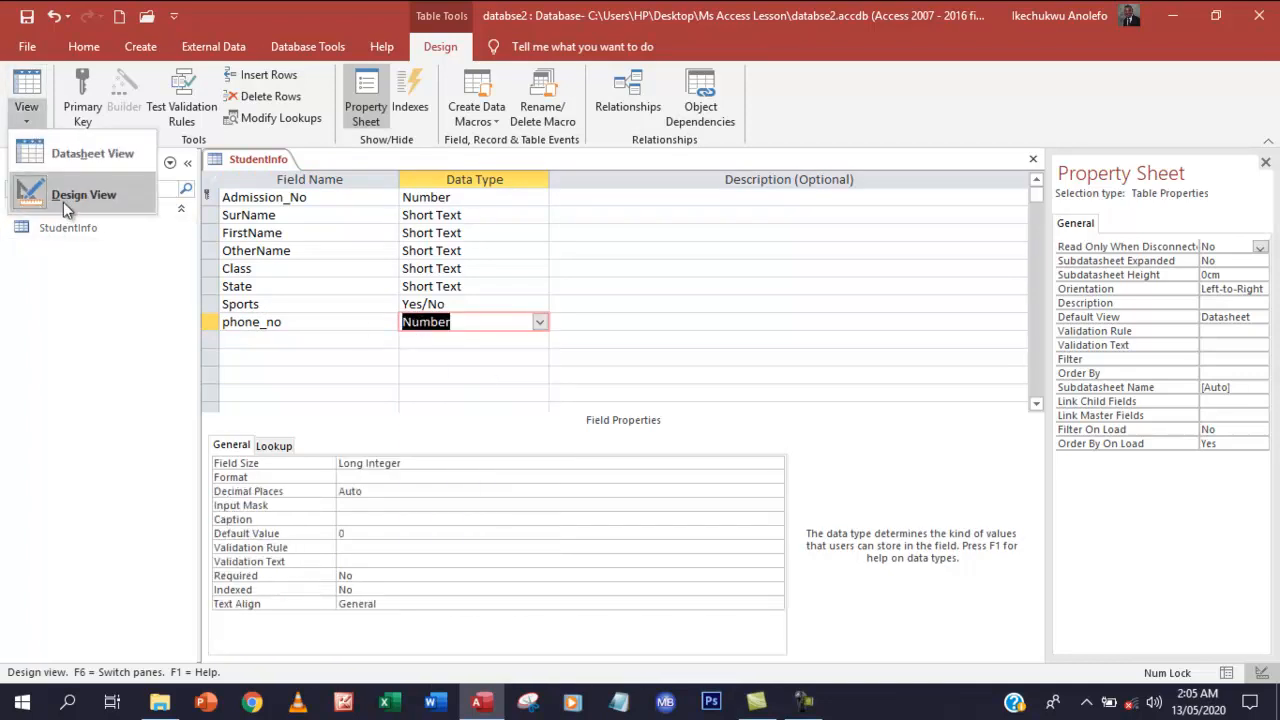
left_click(83, 151)
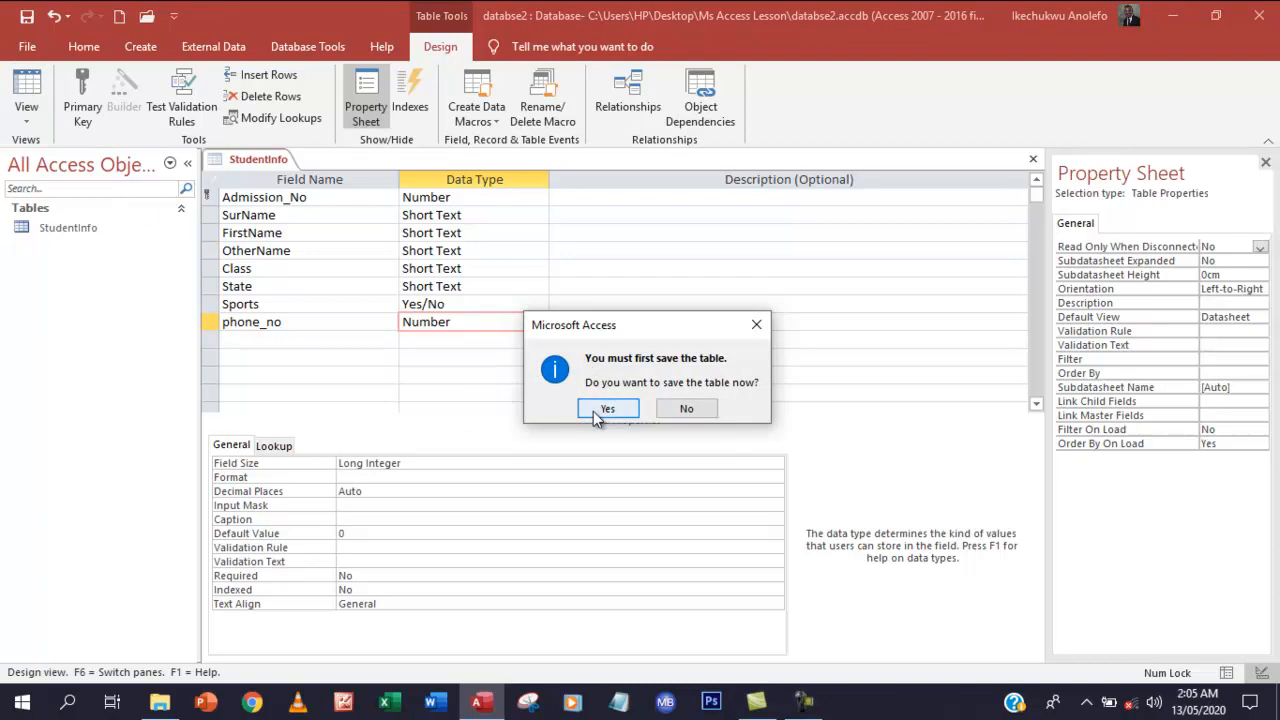
Confirm saving the table, then tick Sports for the second student
left_click(603, 407)
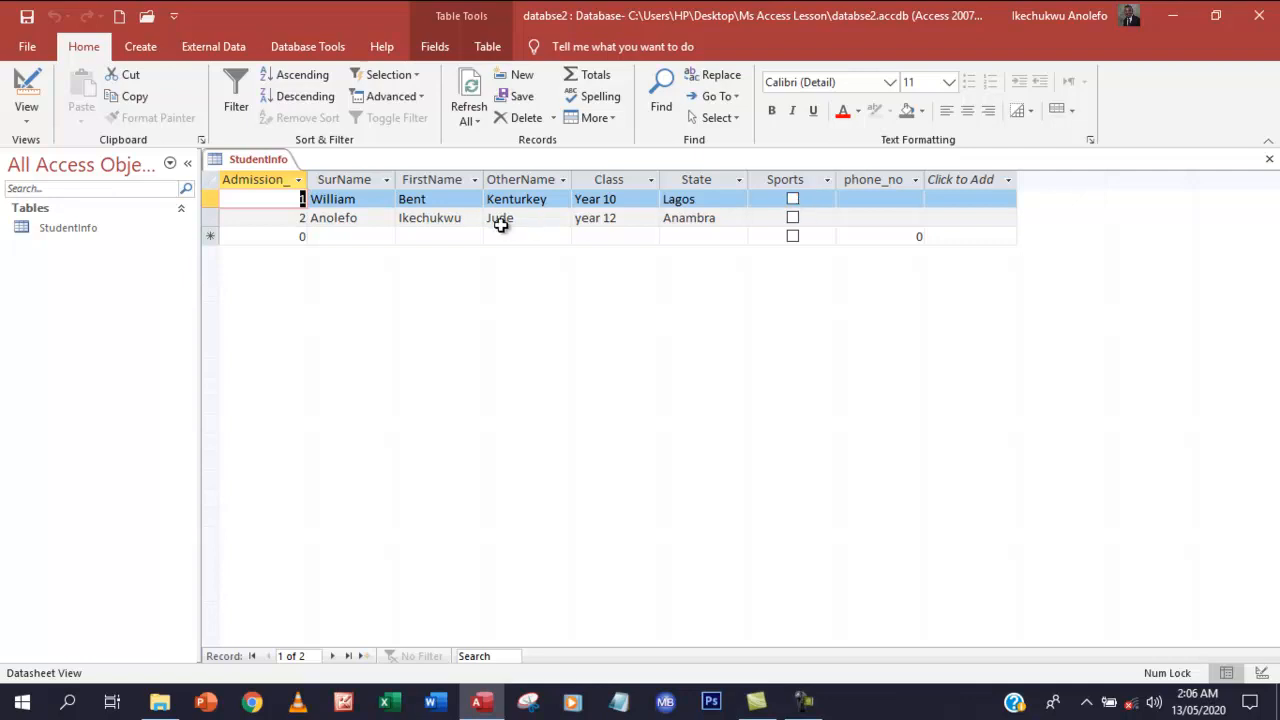
left_click(792, 217)
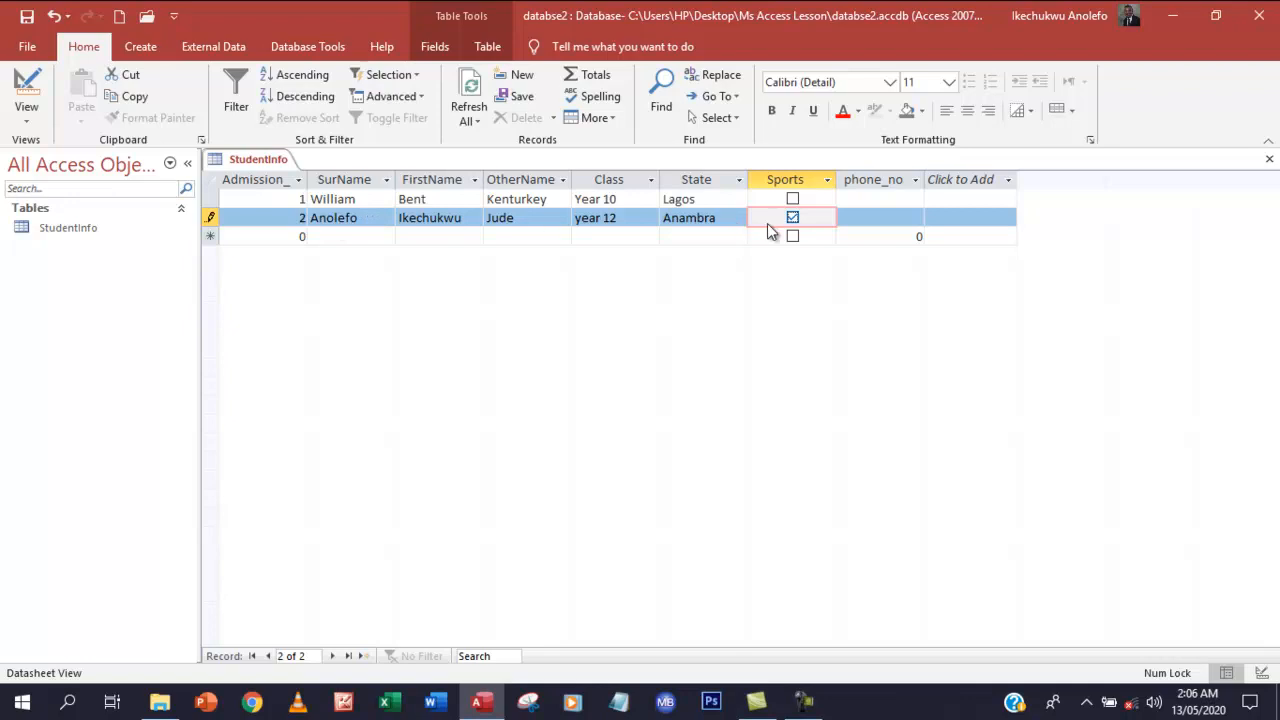
left_click(884, 202)
type("d")
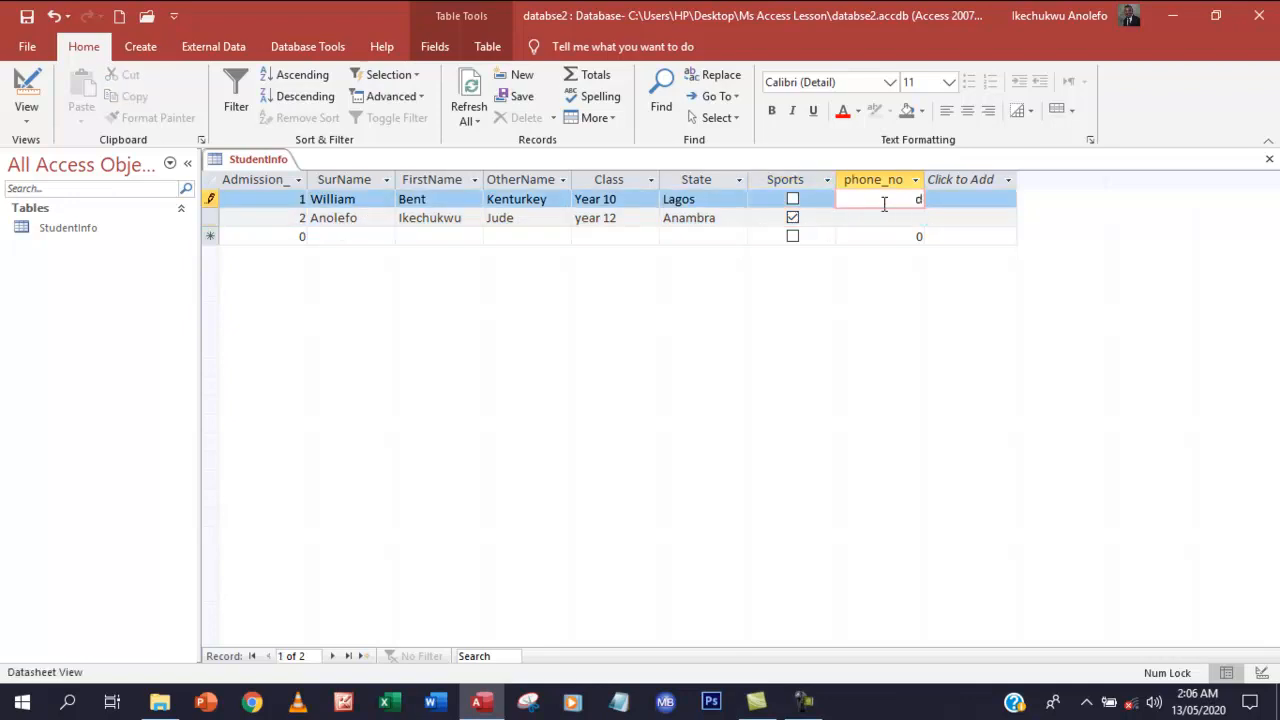
left_click(895, 226)
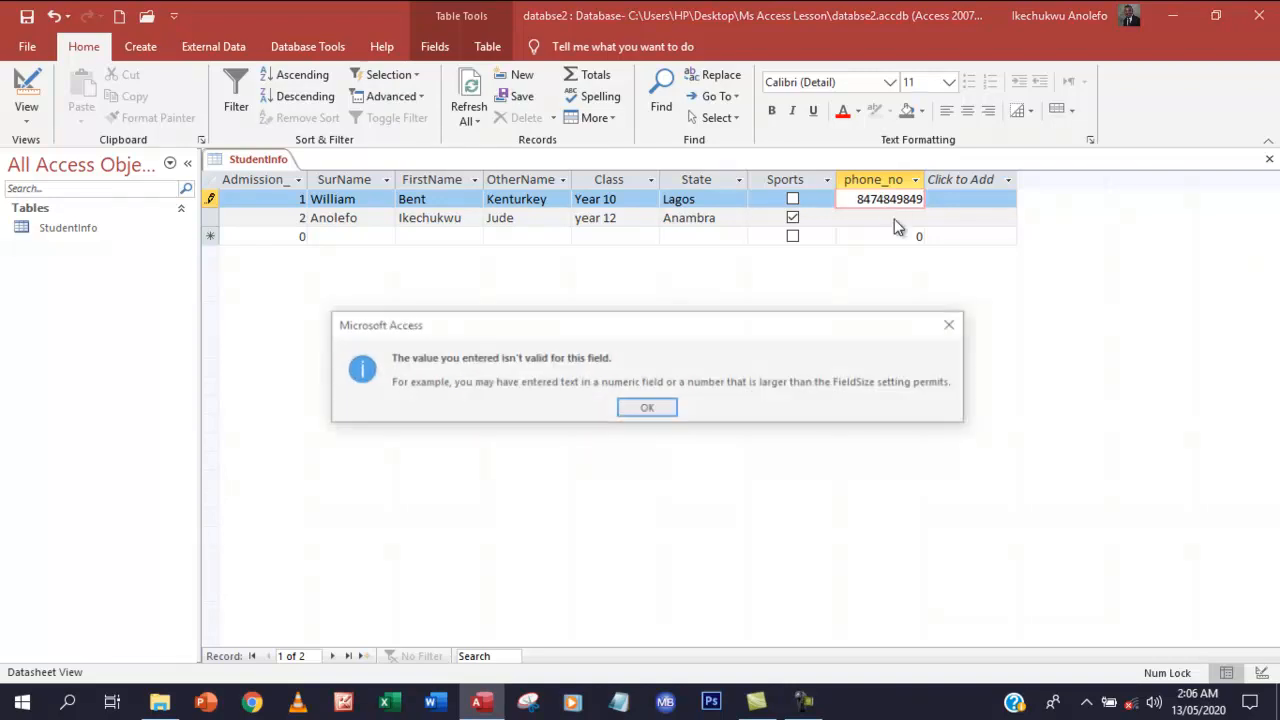
left_click(954, 322)
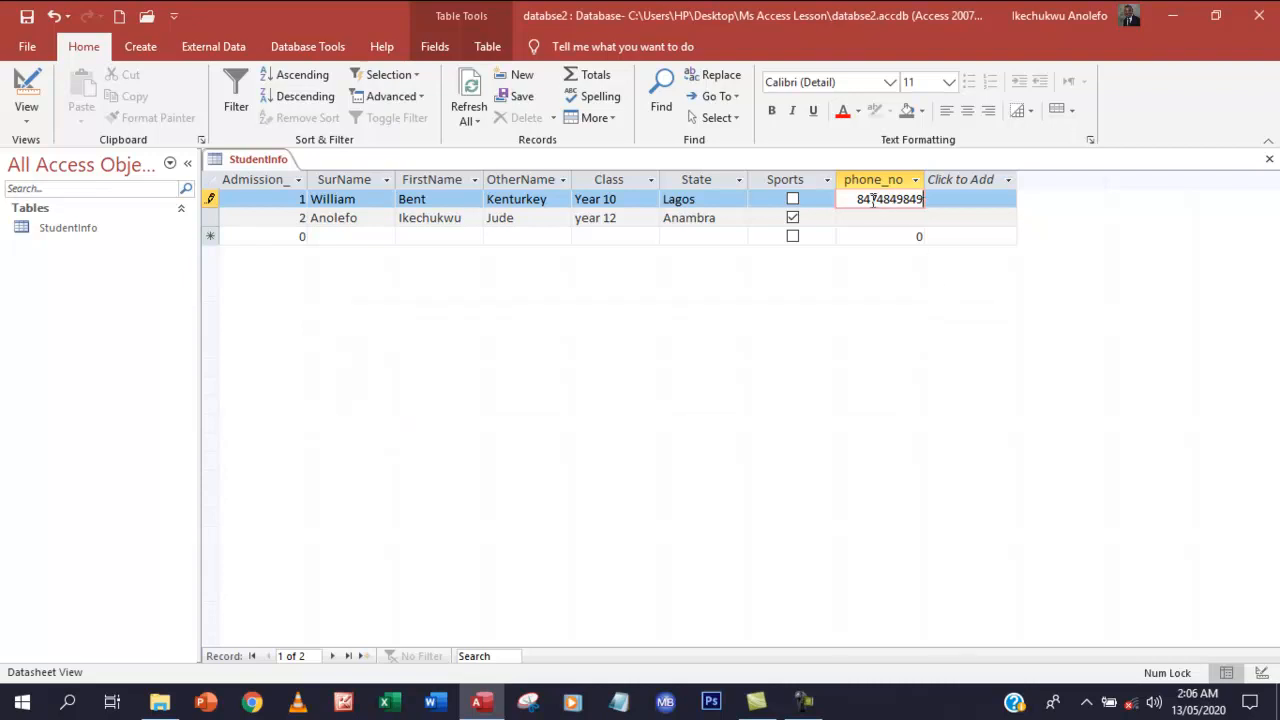
left_click(902, 230)
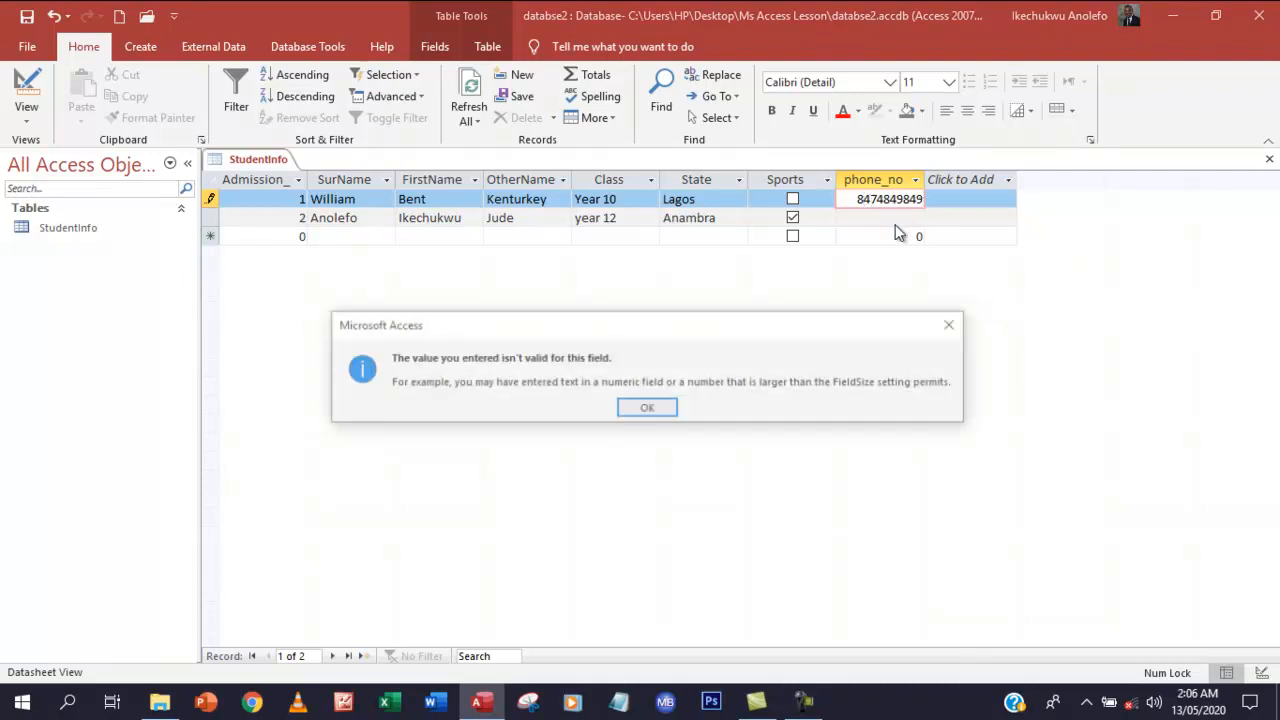
left_click(954, 324)
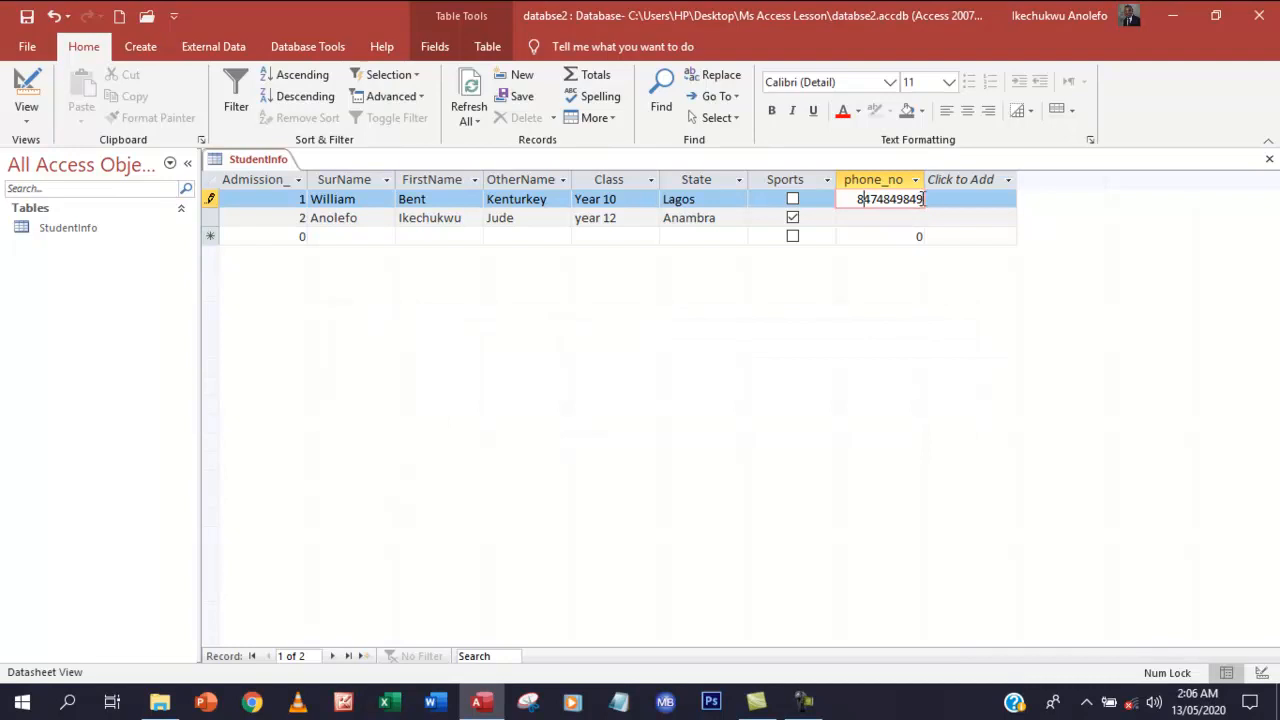
left_click(923, 199)
left_click(874, 210)
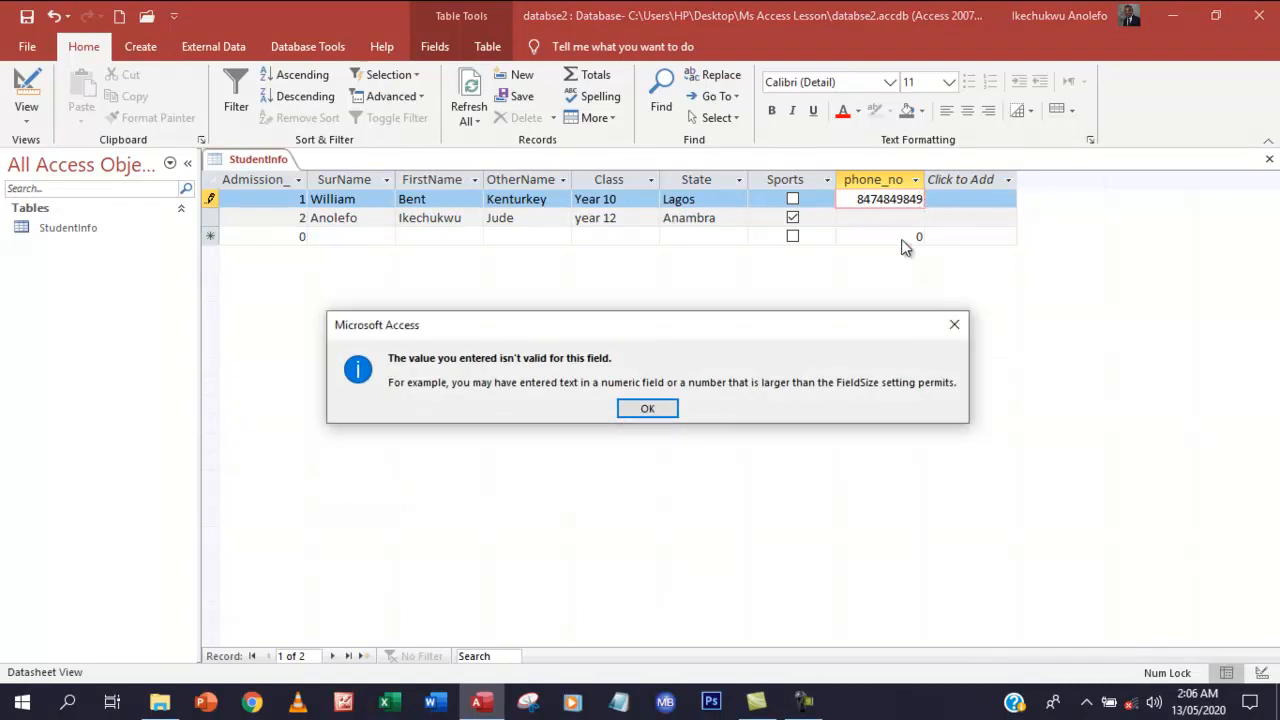
left_click(954, 324)
left_click_drag(857, 199, 925, 199)
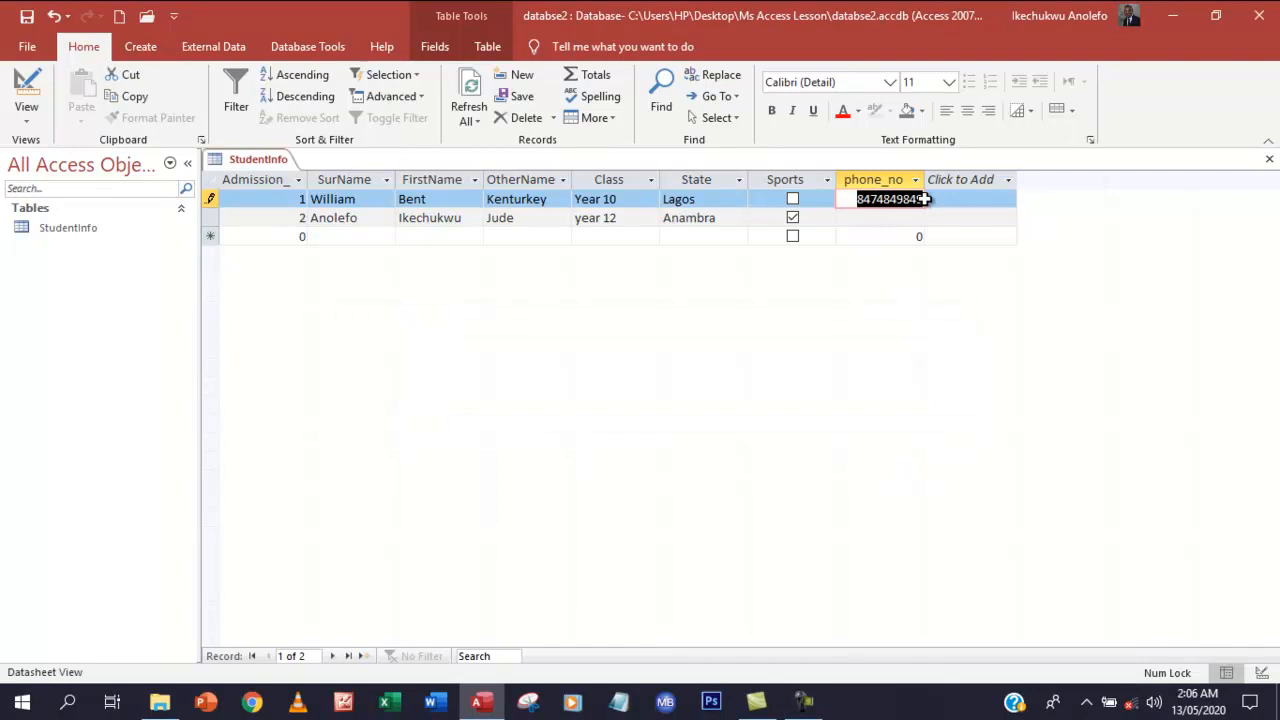
key("BackSpace")
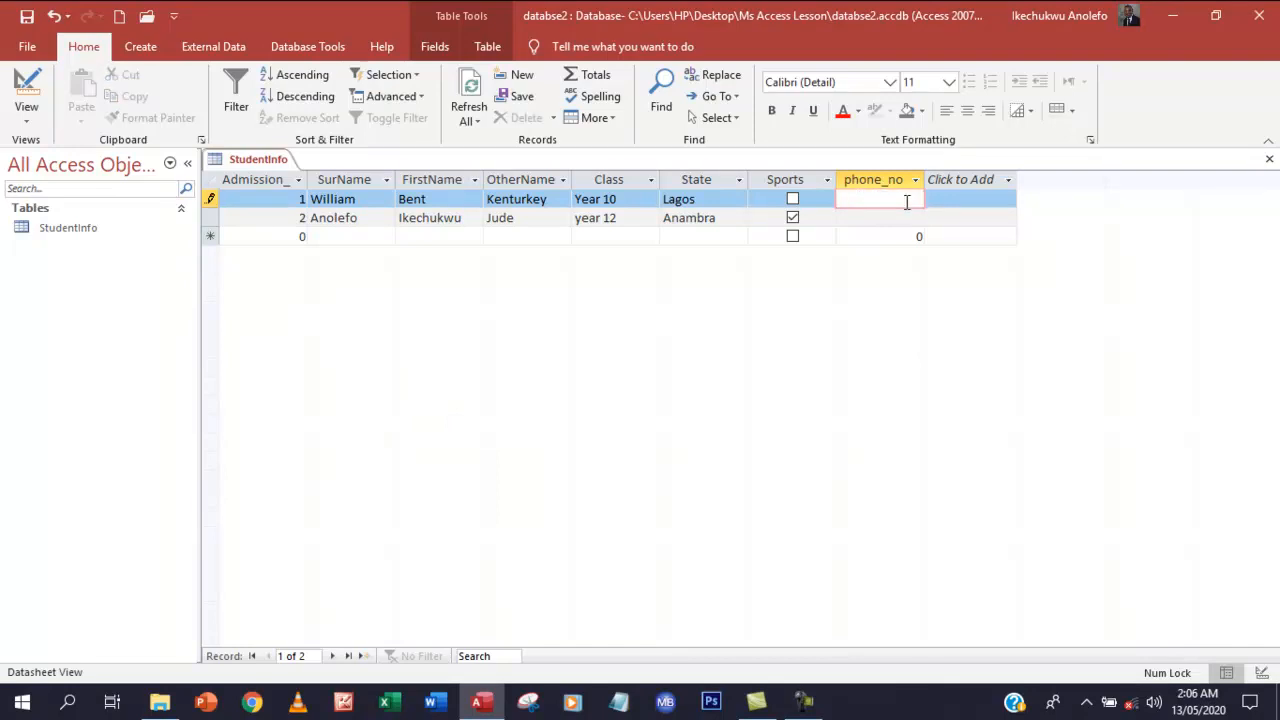
type("09")
key("BackSpace")
key("BackSpace")
Change phone_no's data type to Long Text in Design View, then save and return to Datasheet View
left_click(26, 115)
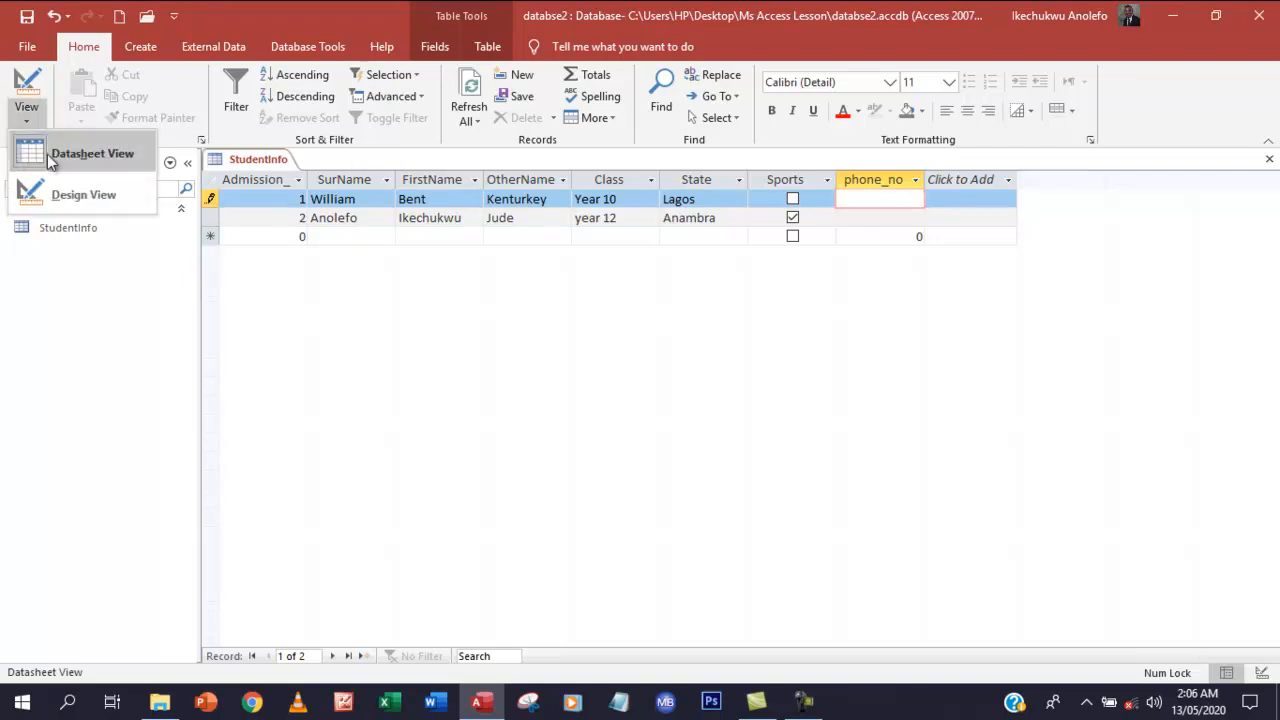
left_click(84, 192)
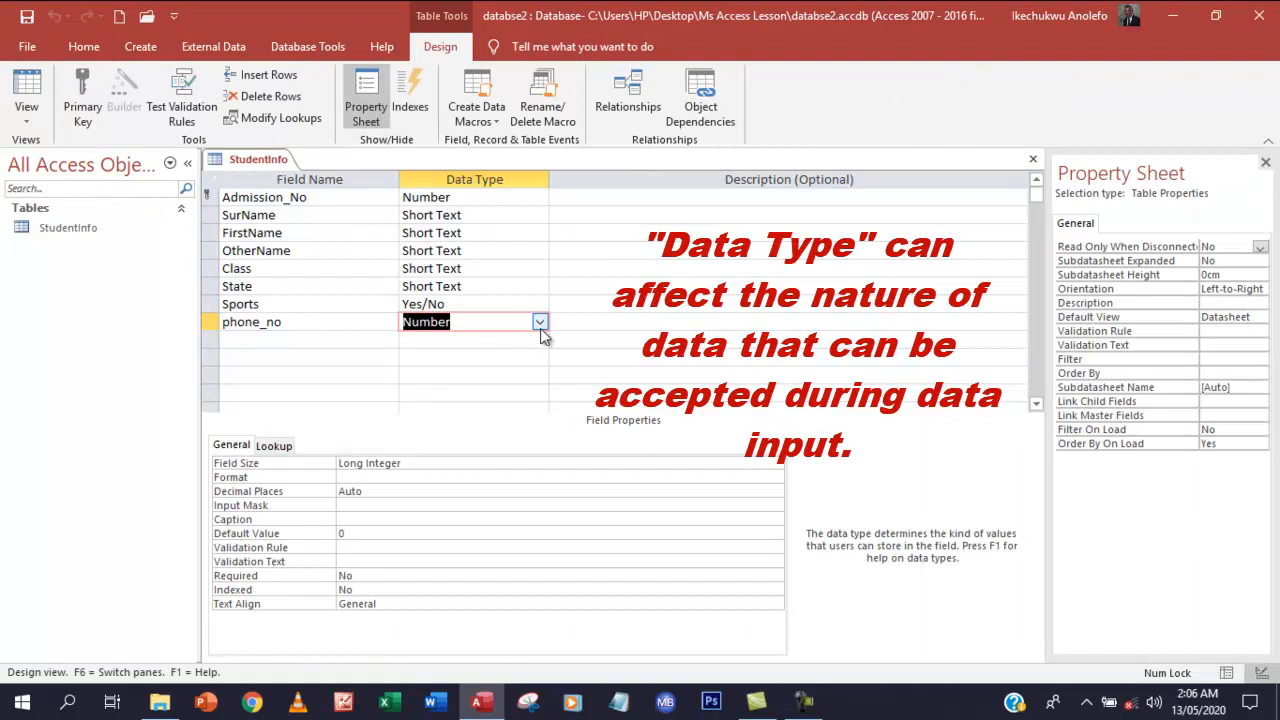
left_click(539, 322)
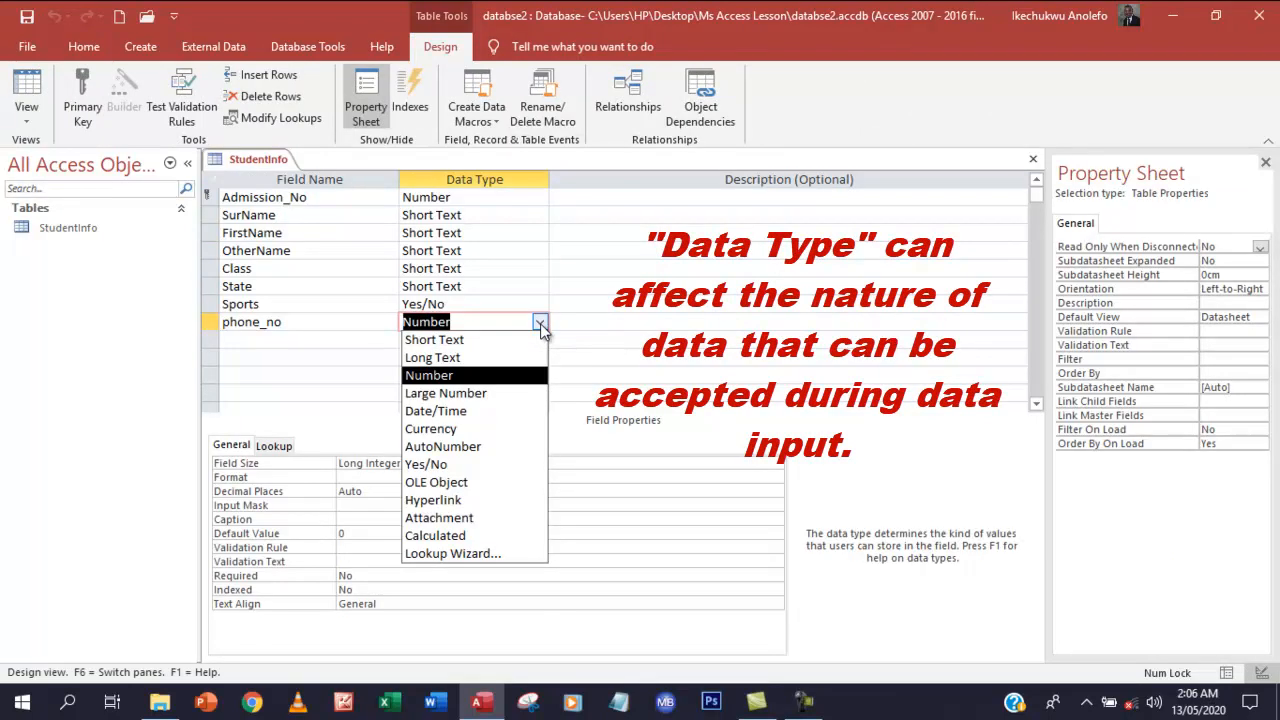
left_click(478, 359)
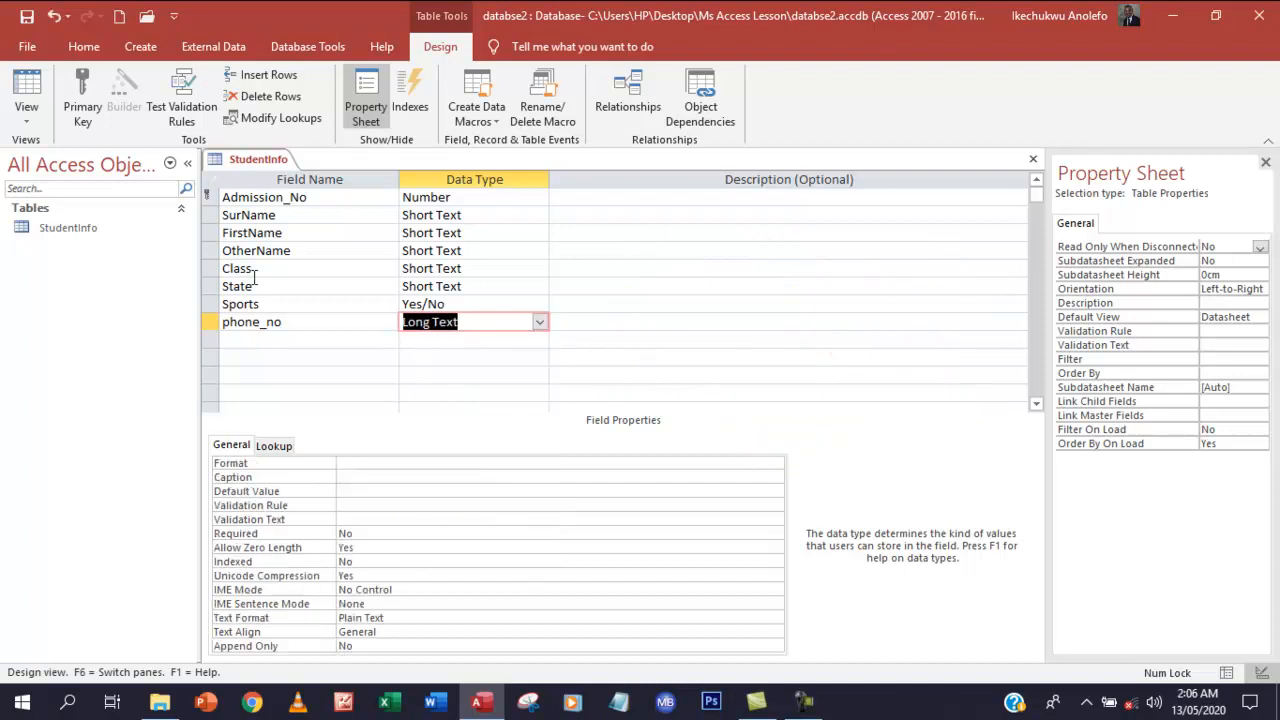
left_click(28, 118)
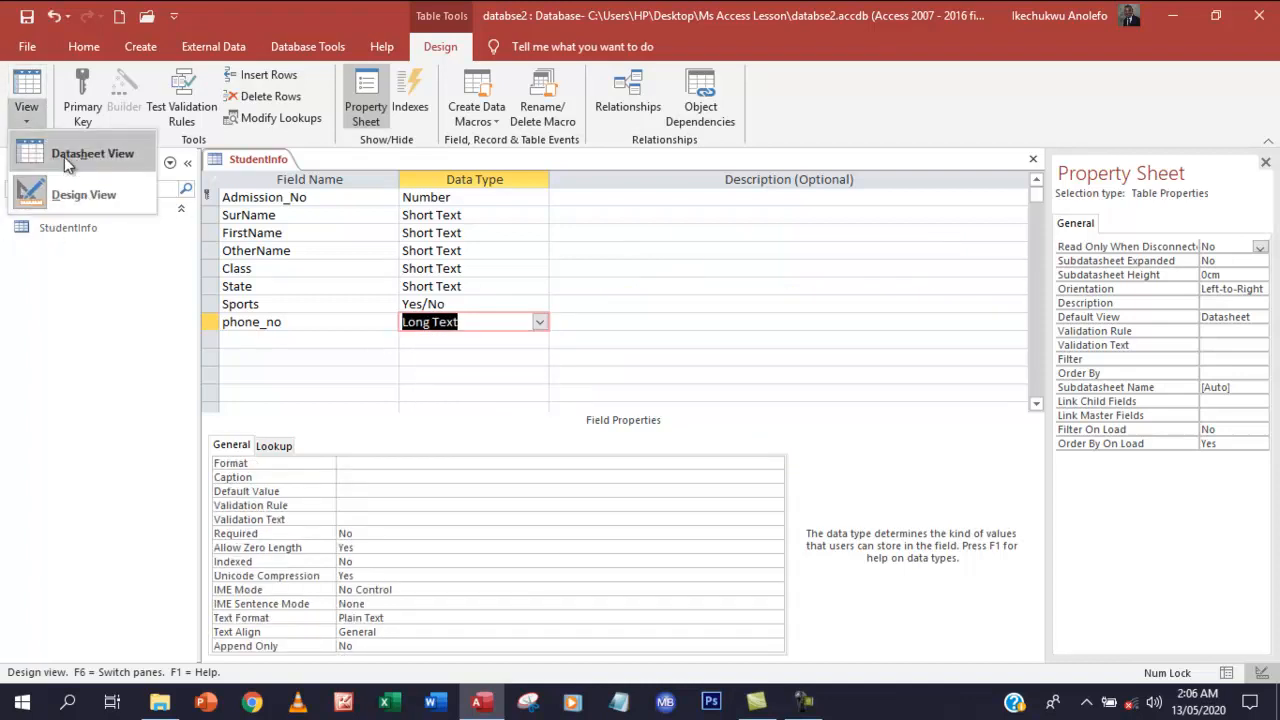
left_click(63, 156)
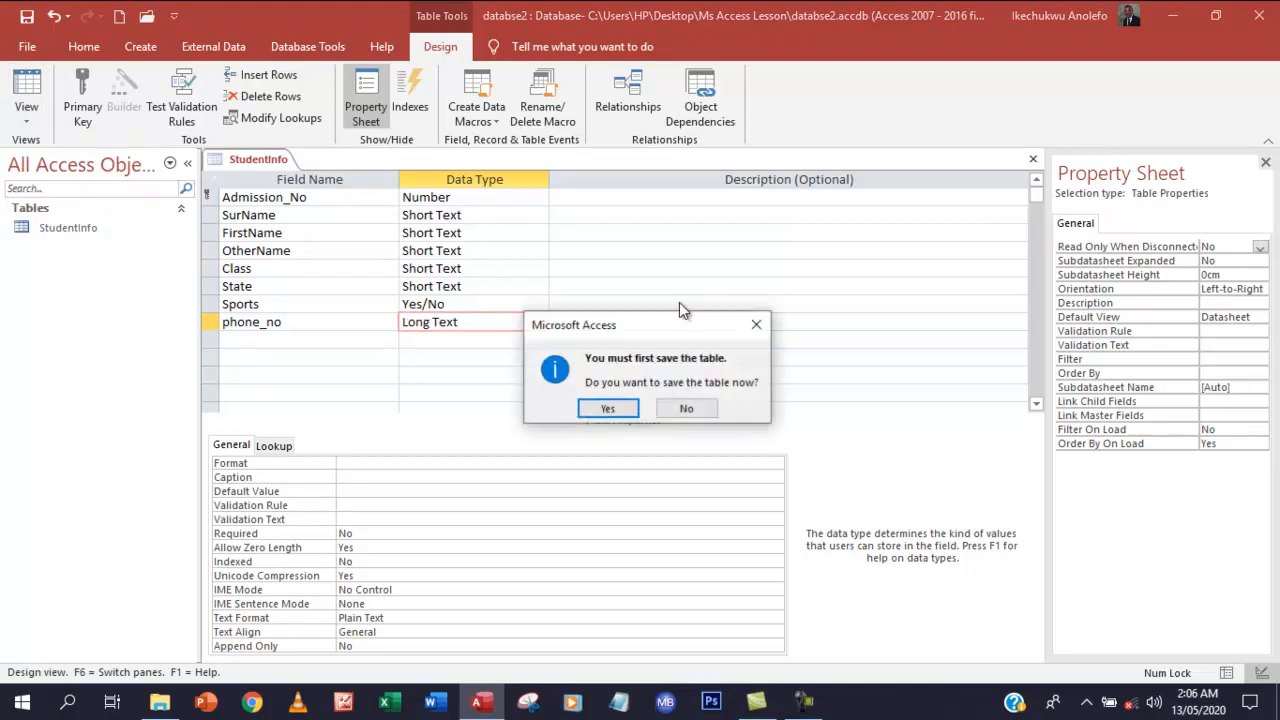
left_click(606, 406)
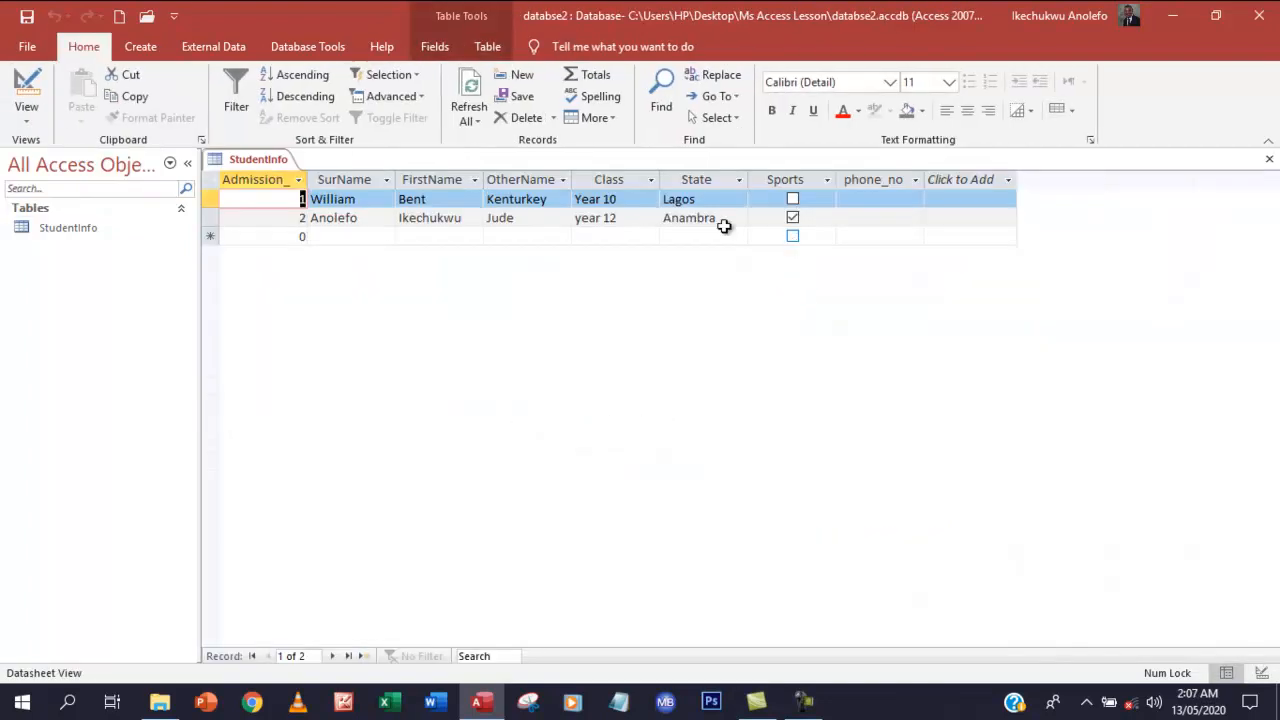
Type the first student's phone number into record 1's phone_no cell
left_click(864, 197)
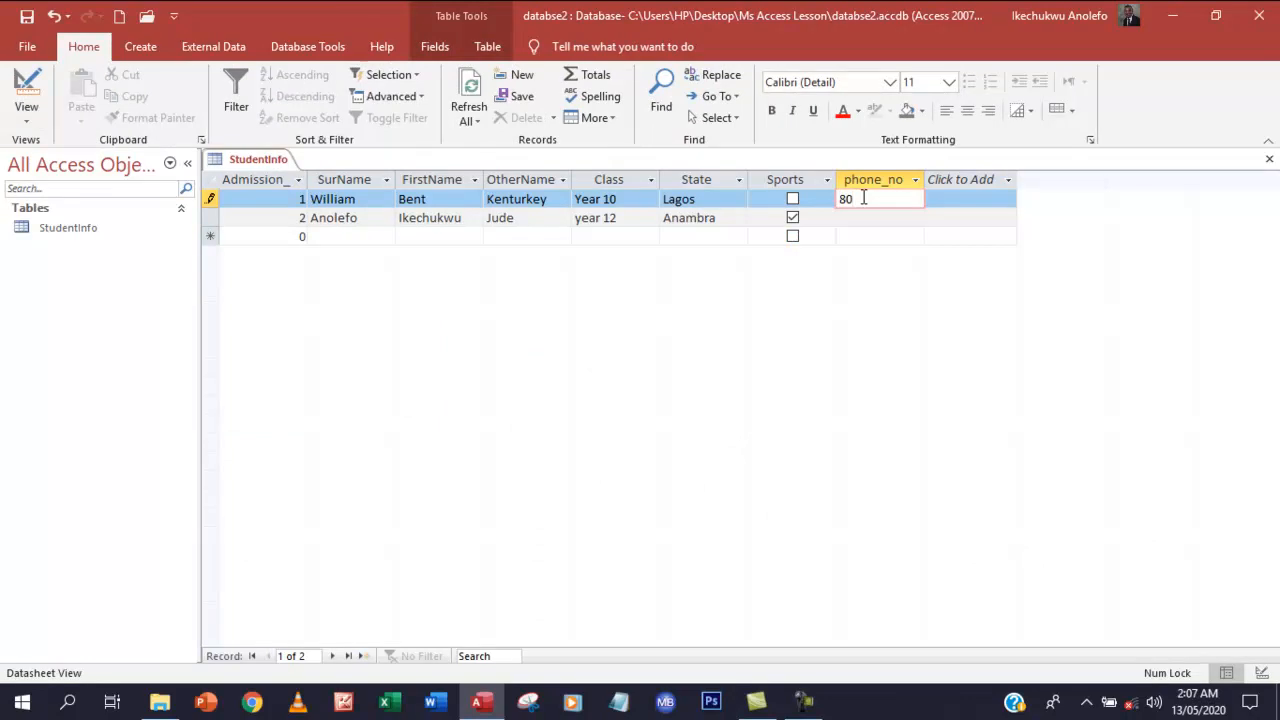
key("BackSpace")
key("BackSpace")
key("BackSpace")
key("BackSpace")
key("BackSpace")
key("BackSpace")
key("BackSpace")
key("BackSpace")
left_click(859, 220)
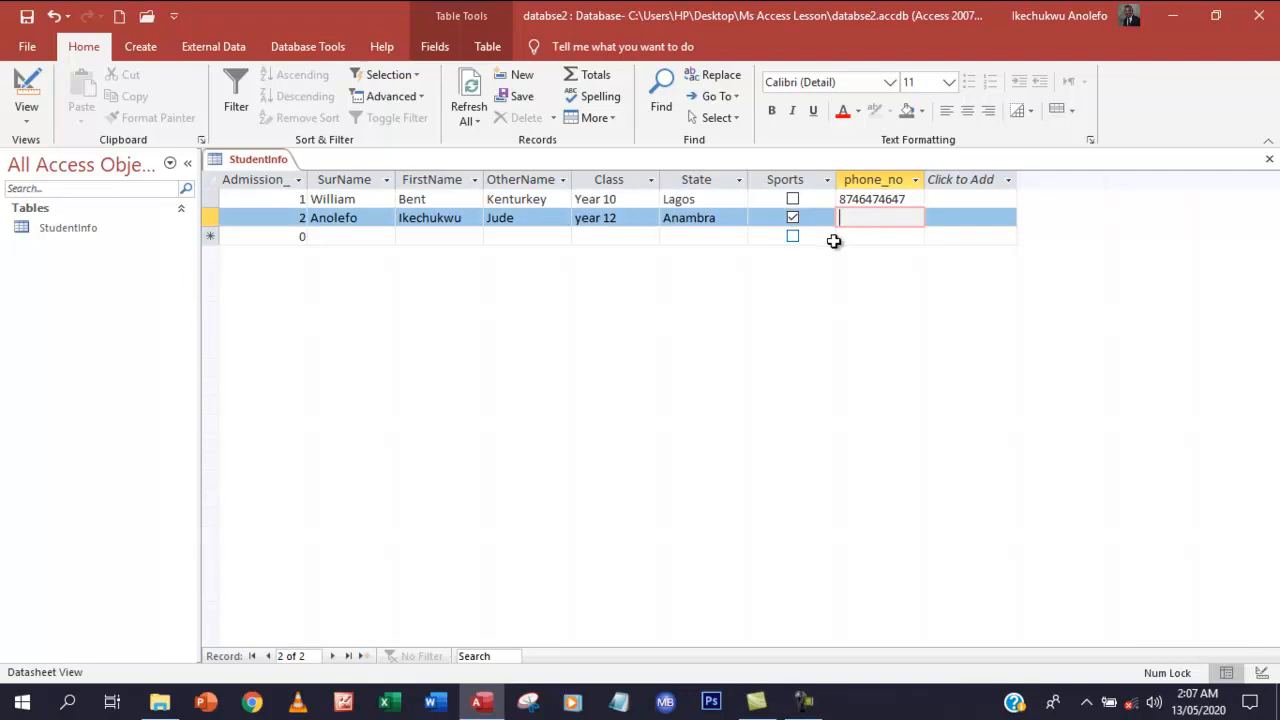